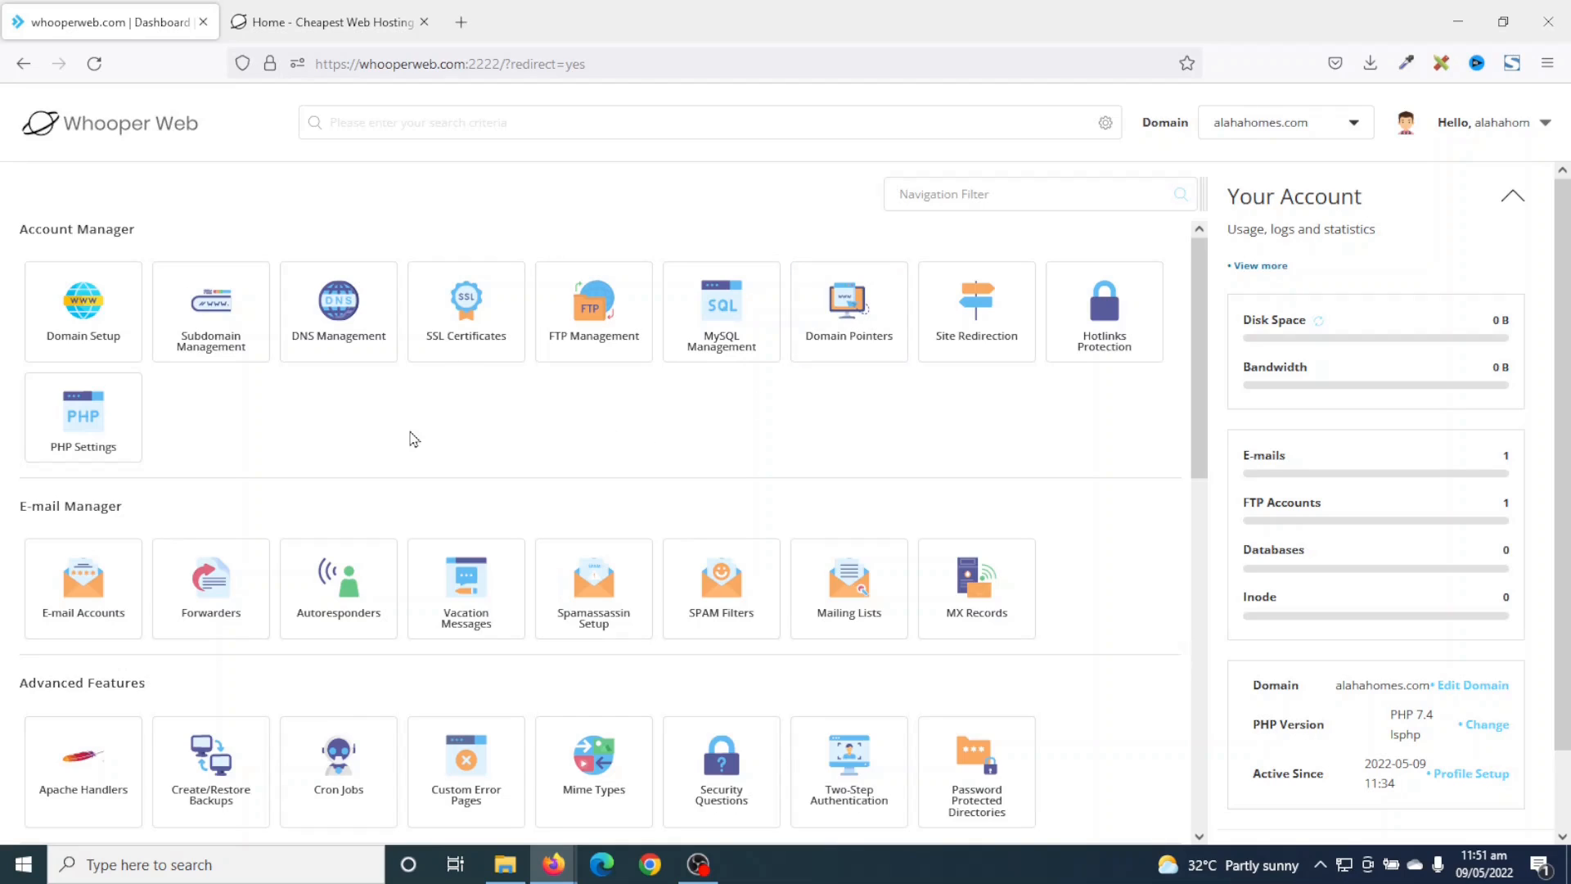
Close the Whooper Web home page and open the WordPress installation form in the Softaculous Auto Installer.
click(317, 23)
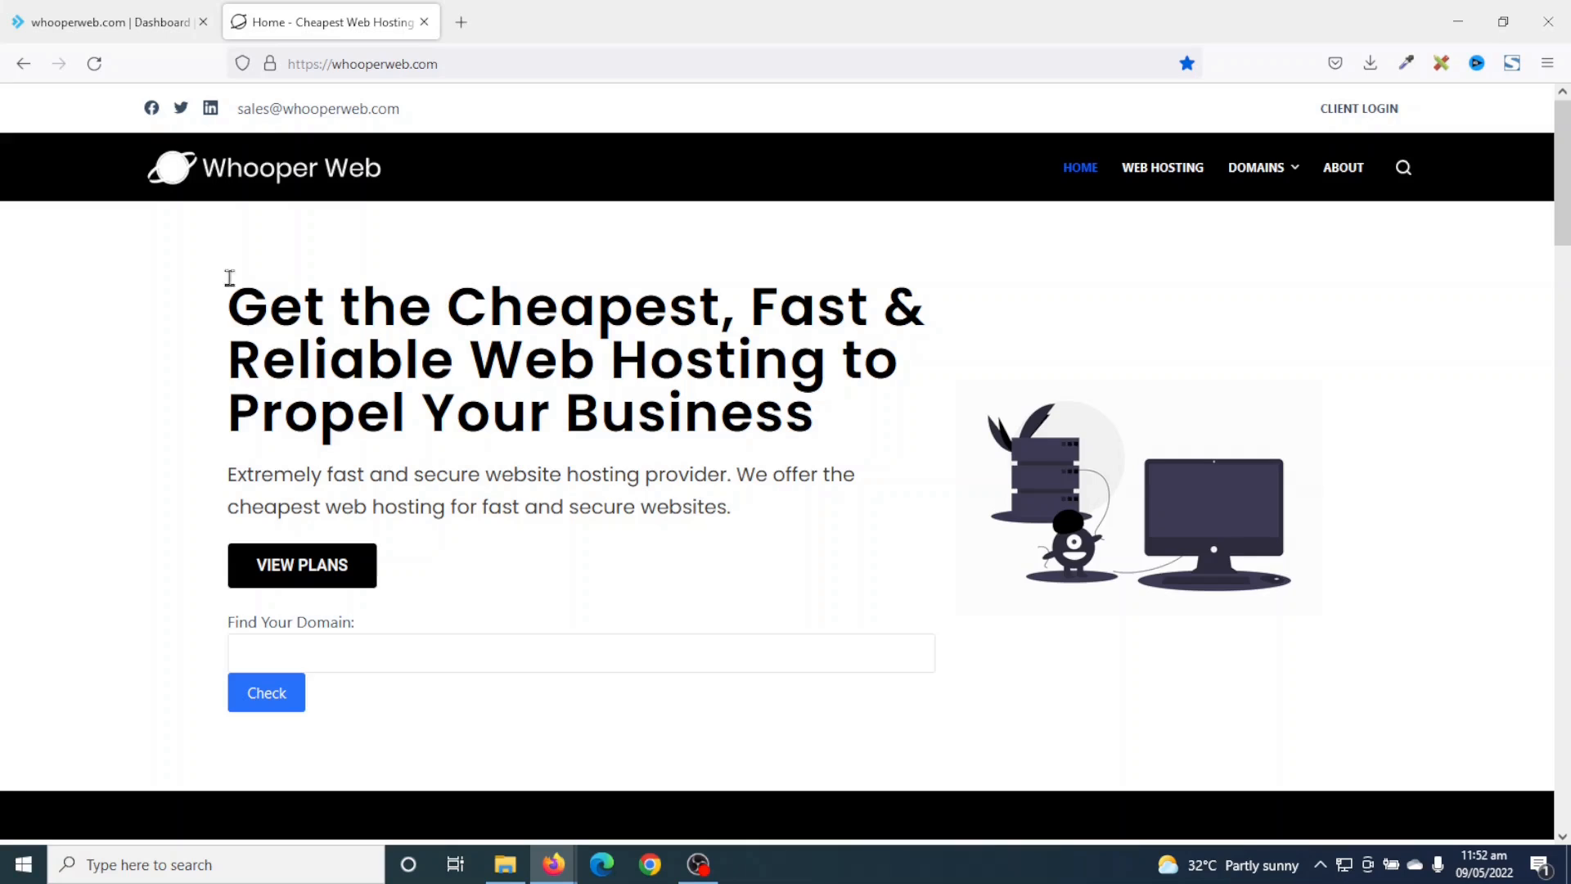
click(423, 22)
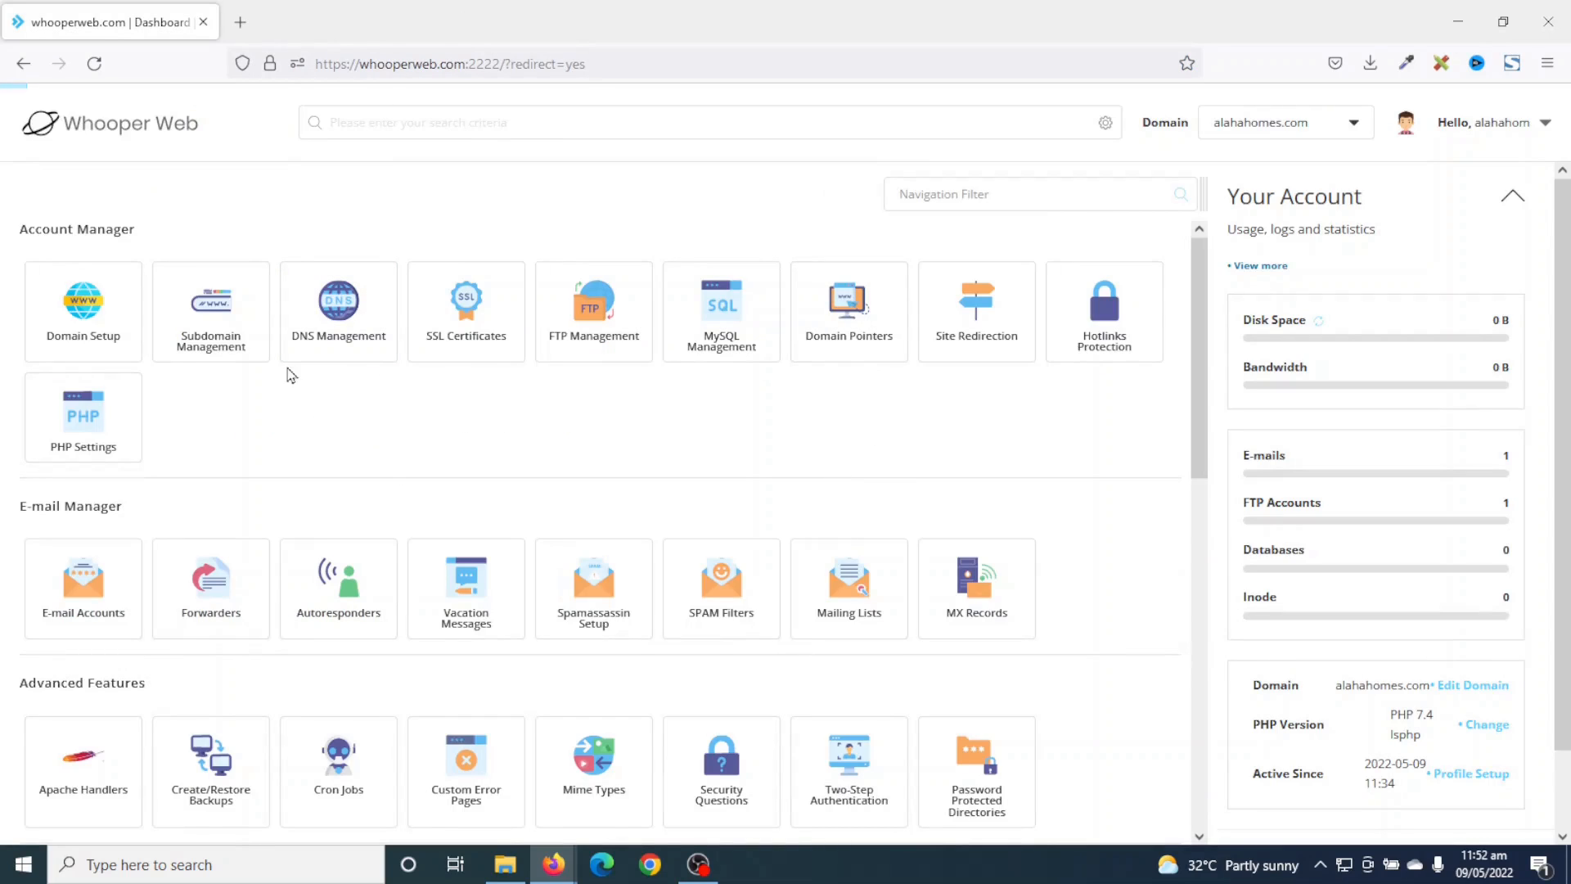
scroll(761, 403, down, 8)
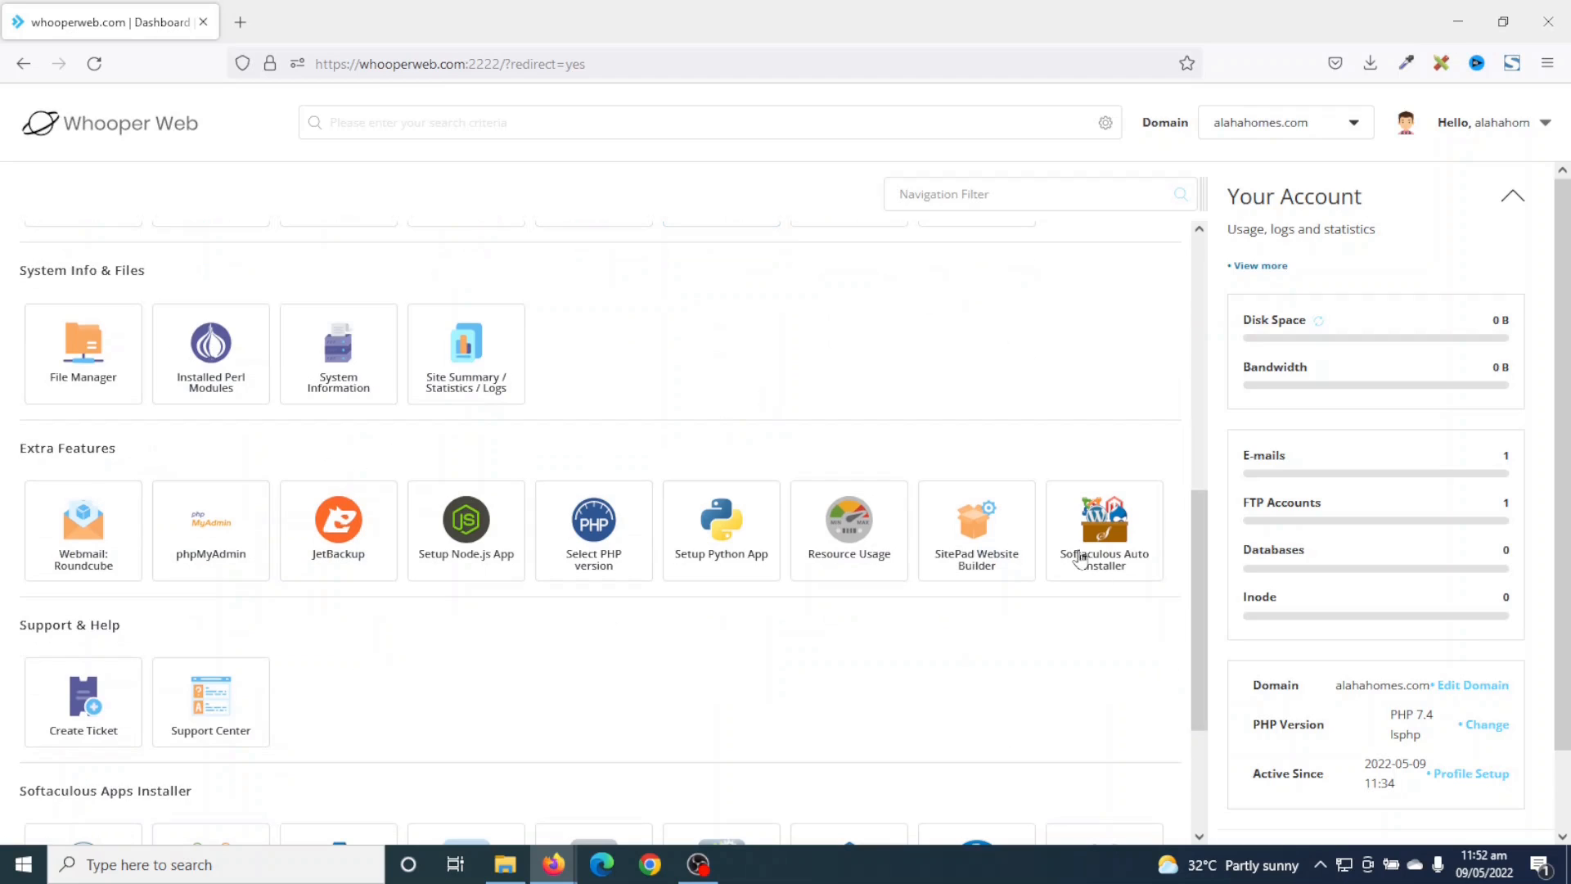
click(1101, 540)
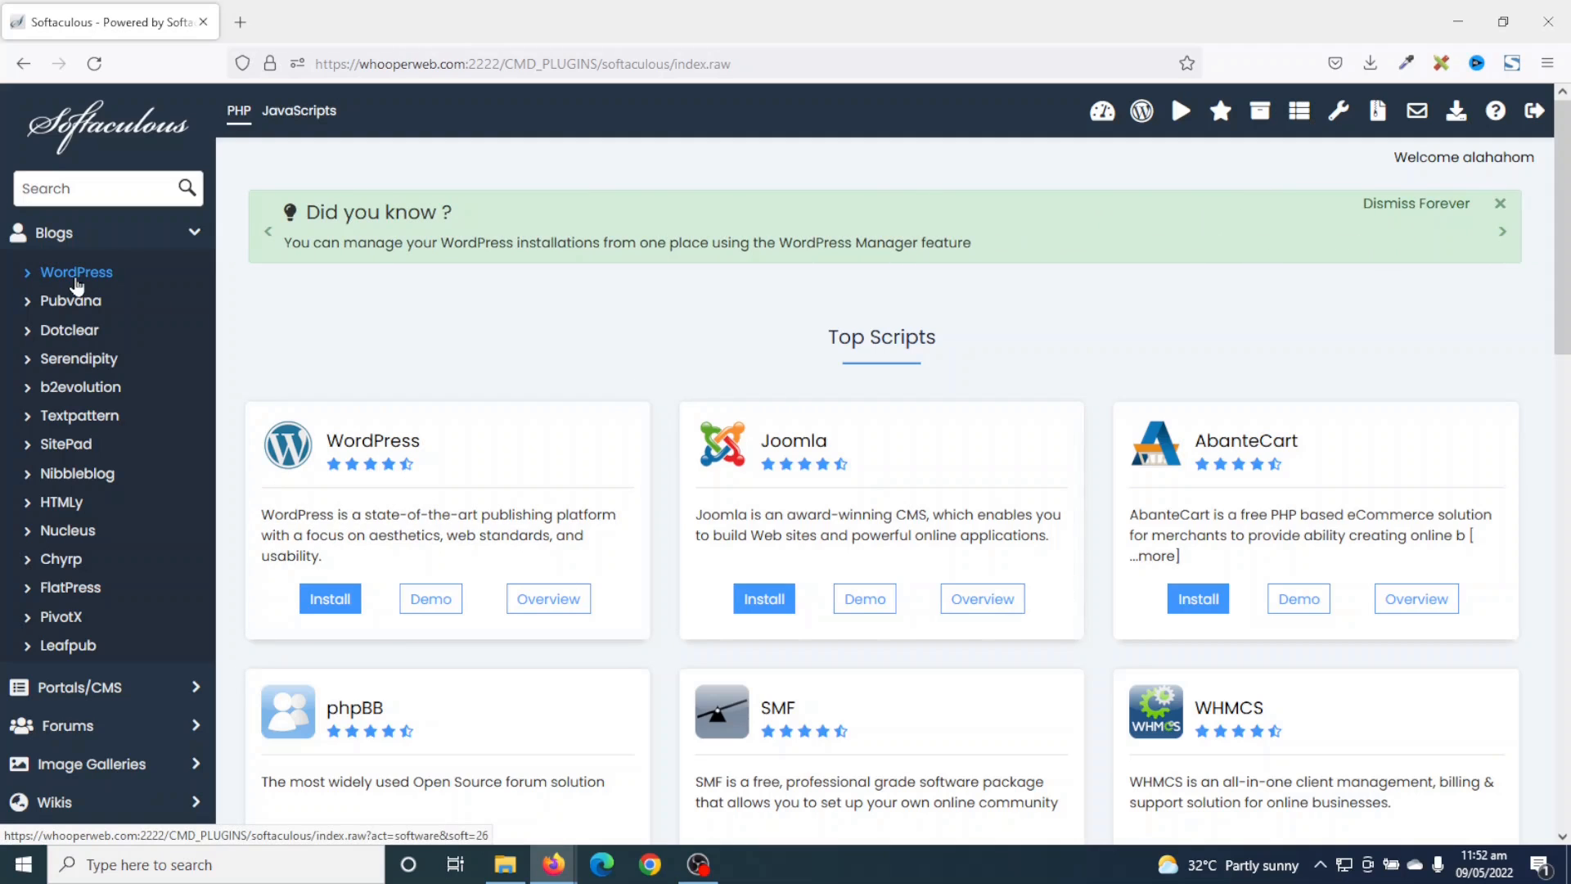
click(90, 190)
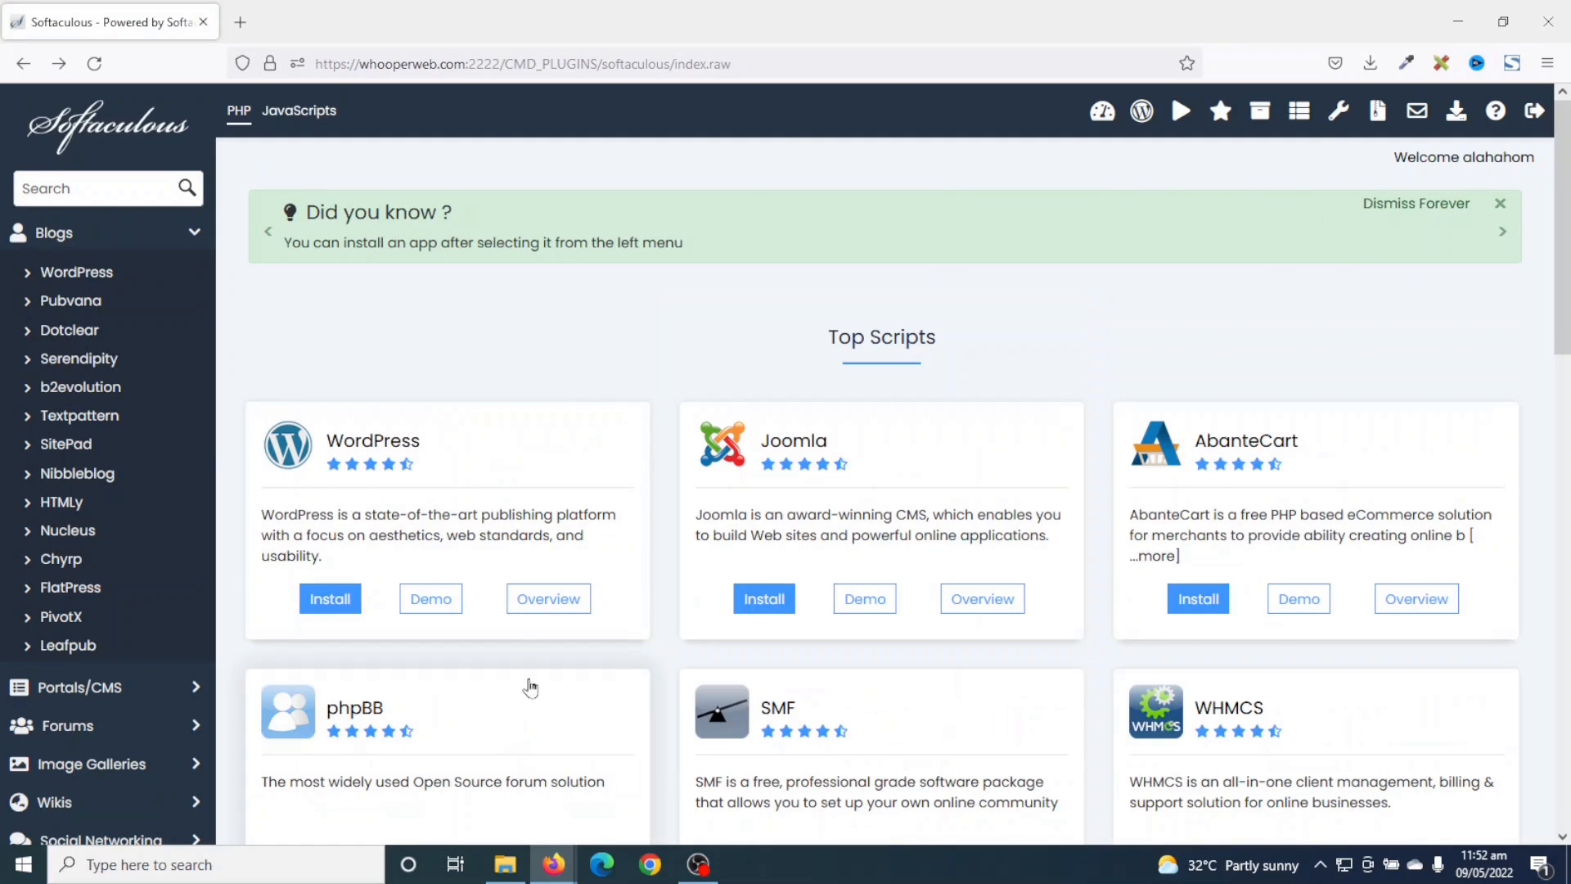
click(328, 601)
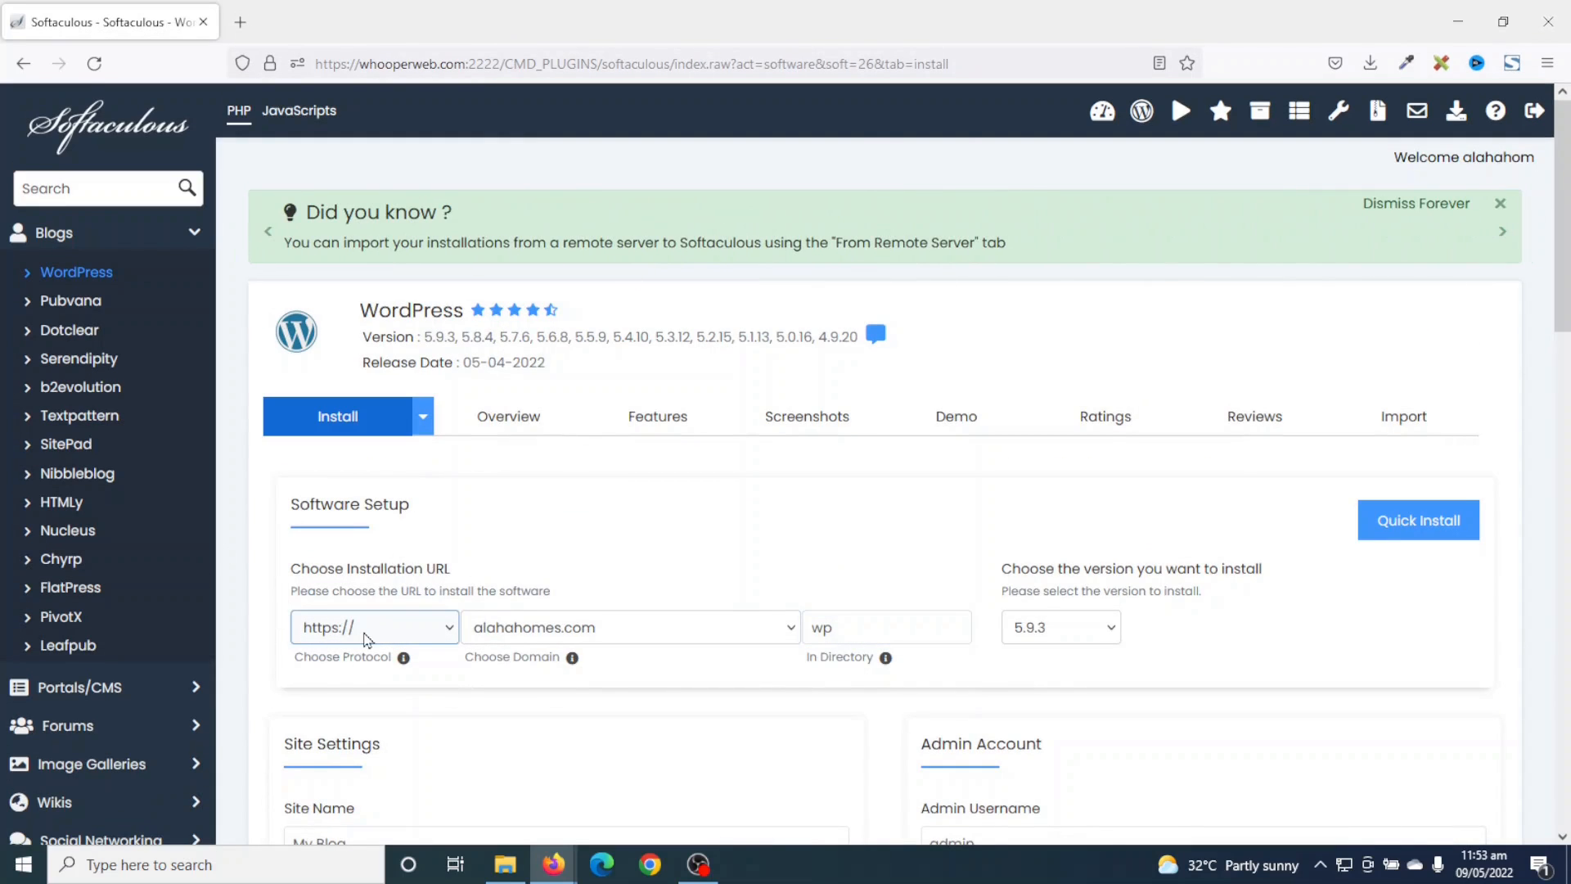
click(365, 637)
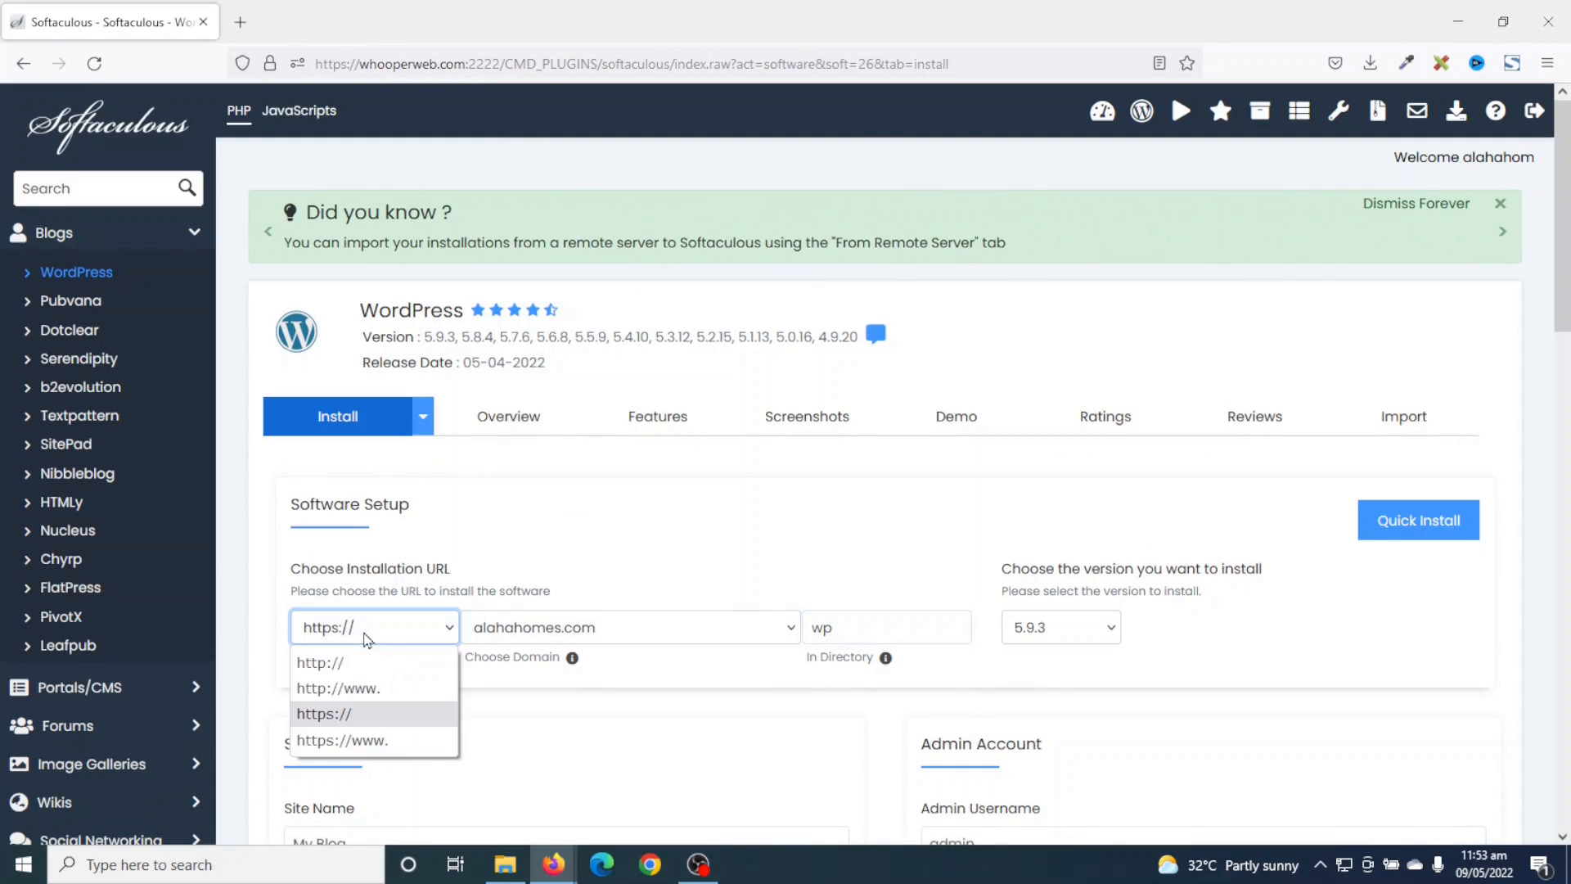
click(353, 715)
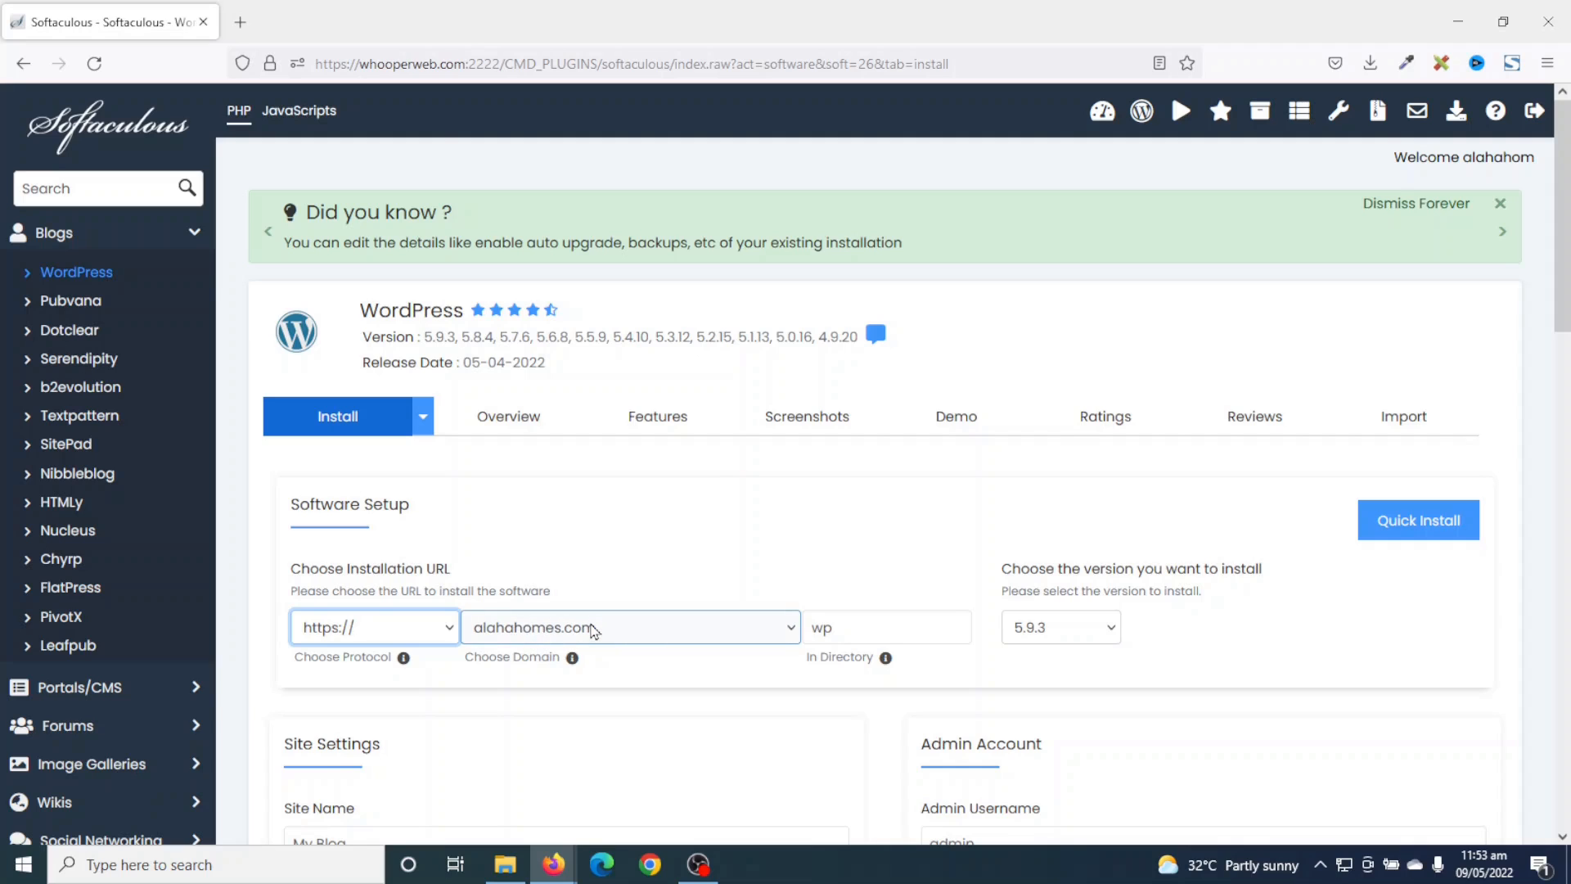
click(593, 630)
click(596, 631)
click(893, 637)
key(BackSpace)
key(BackSpace)
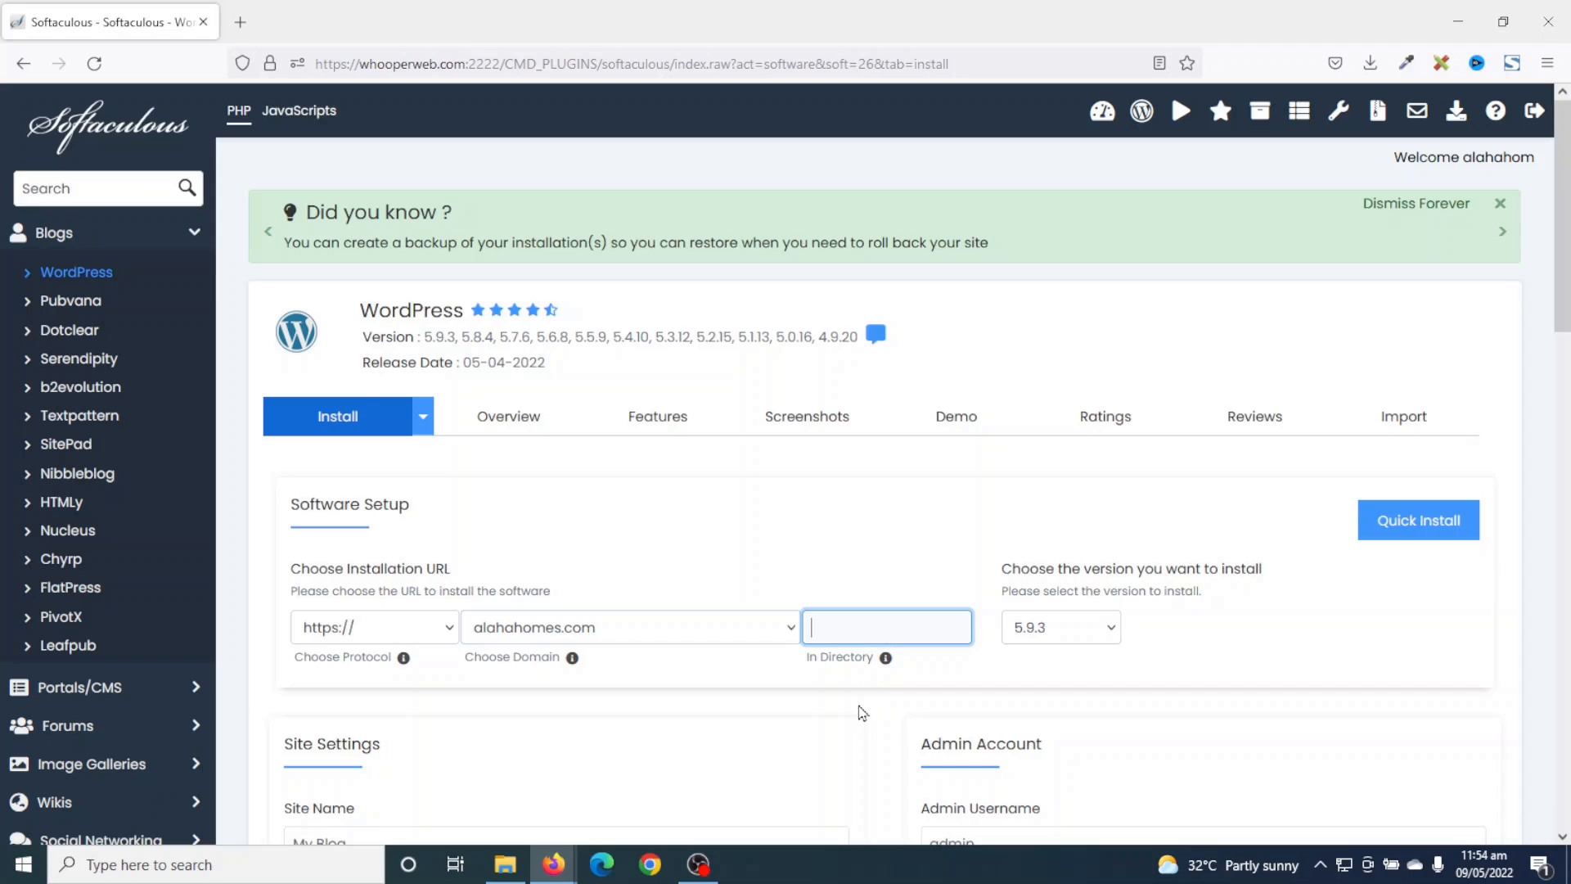
Set the WordPress site name to "Alaha Homes".
scroll(728, 671, down, 2)
scroll(343, 581, down, 1)
click(372, 547)
drag(350, 546, 272, 548)
drag(459, 627, 274, 627)
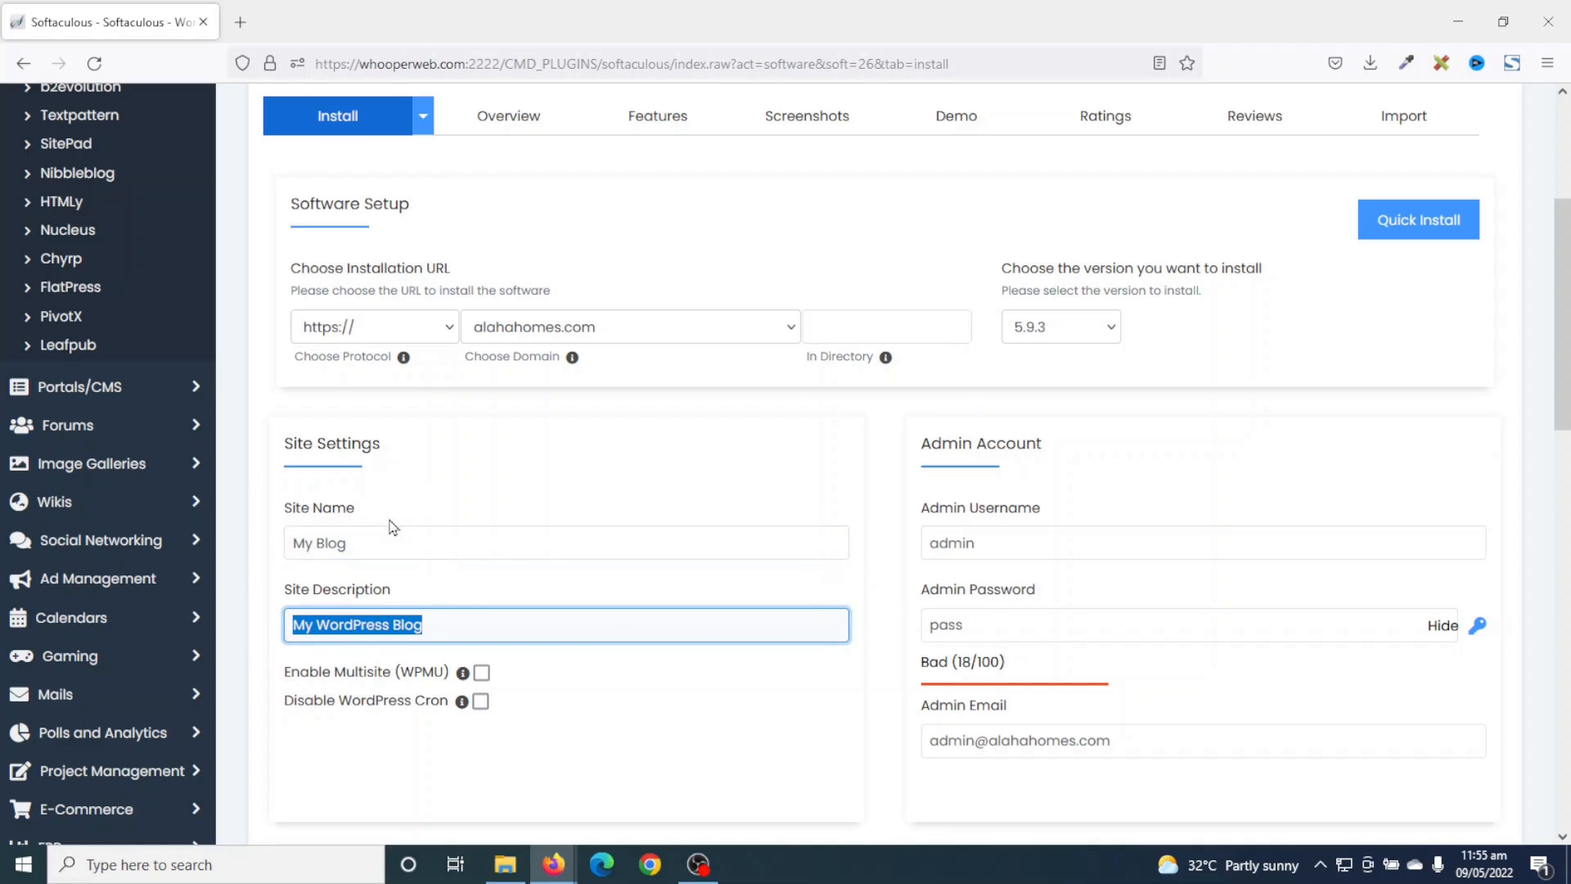
drag(385, 543, 215, 547)
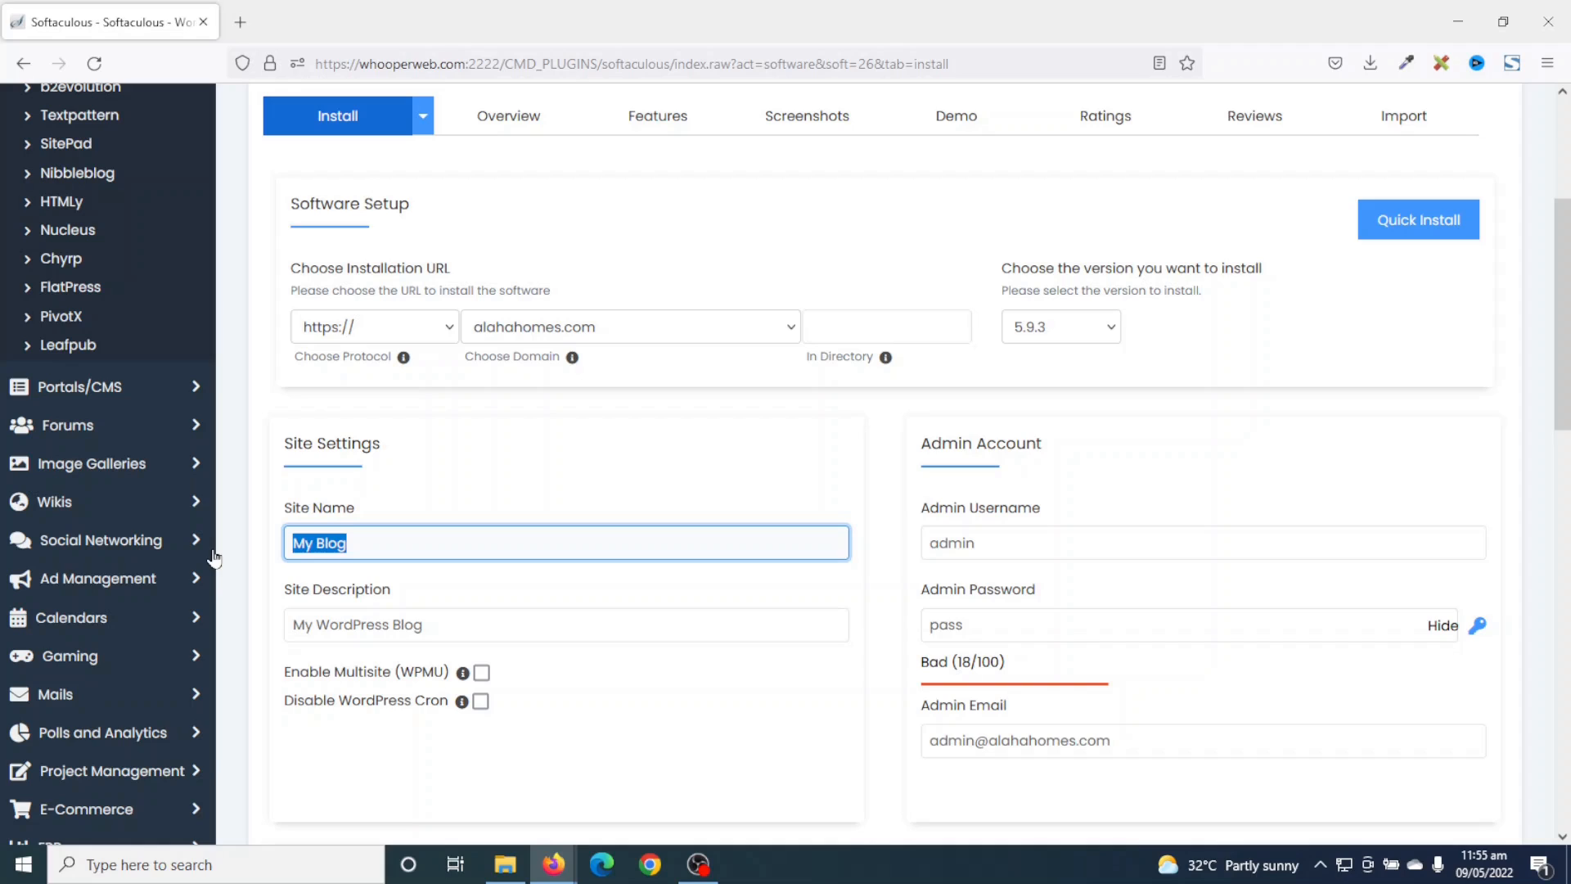
text(Alaha Homes)
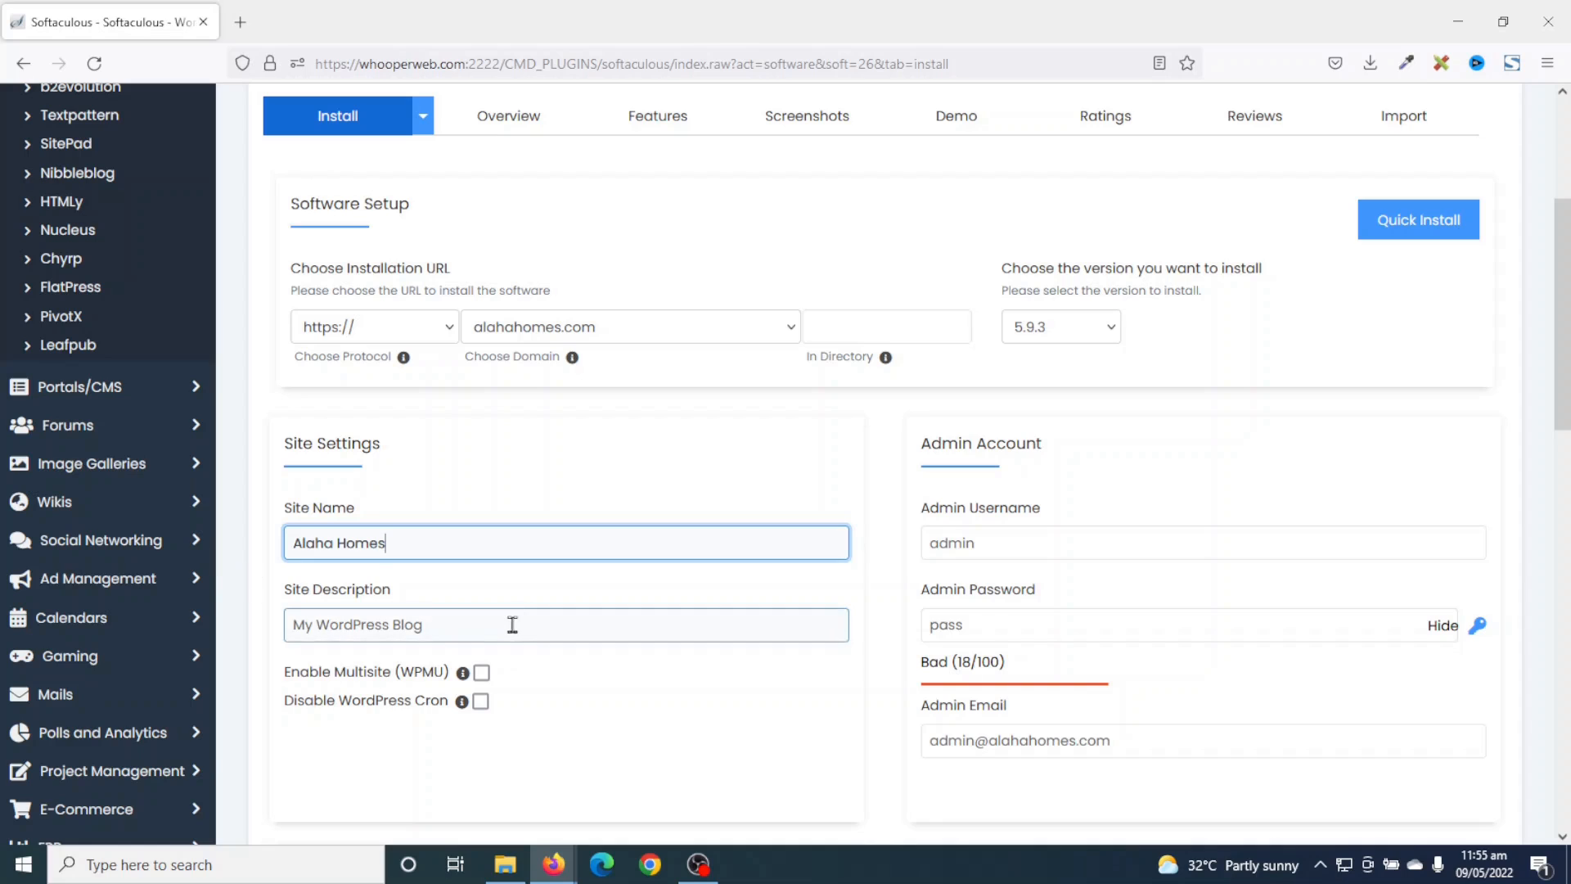
Set the site description to "Best platform for home listings".
drag(512, 625, 184, 621)
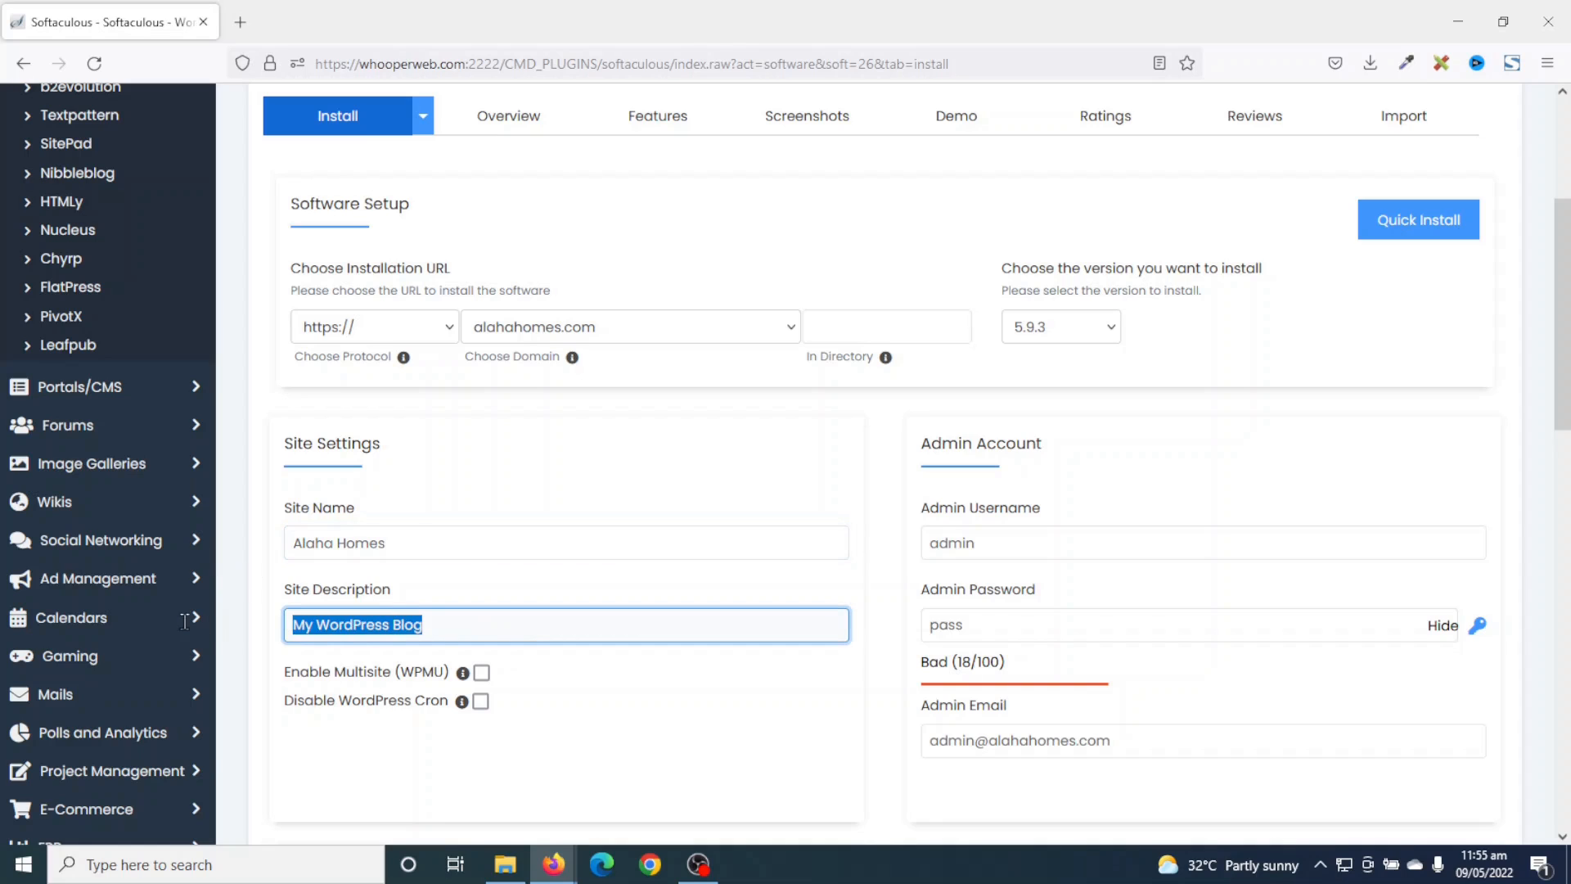
text(Bes)
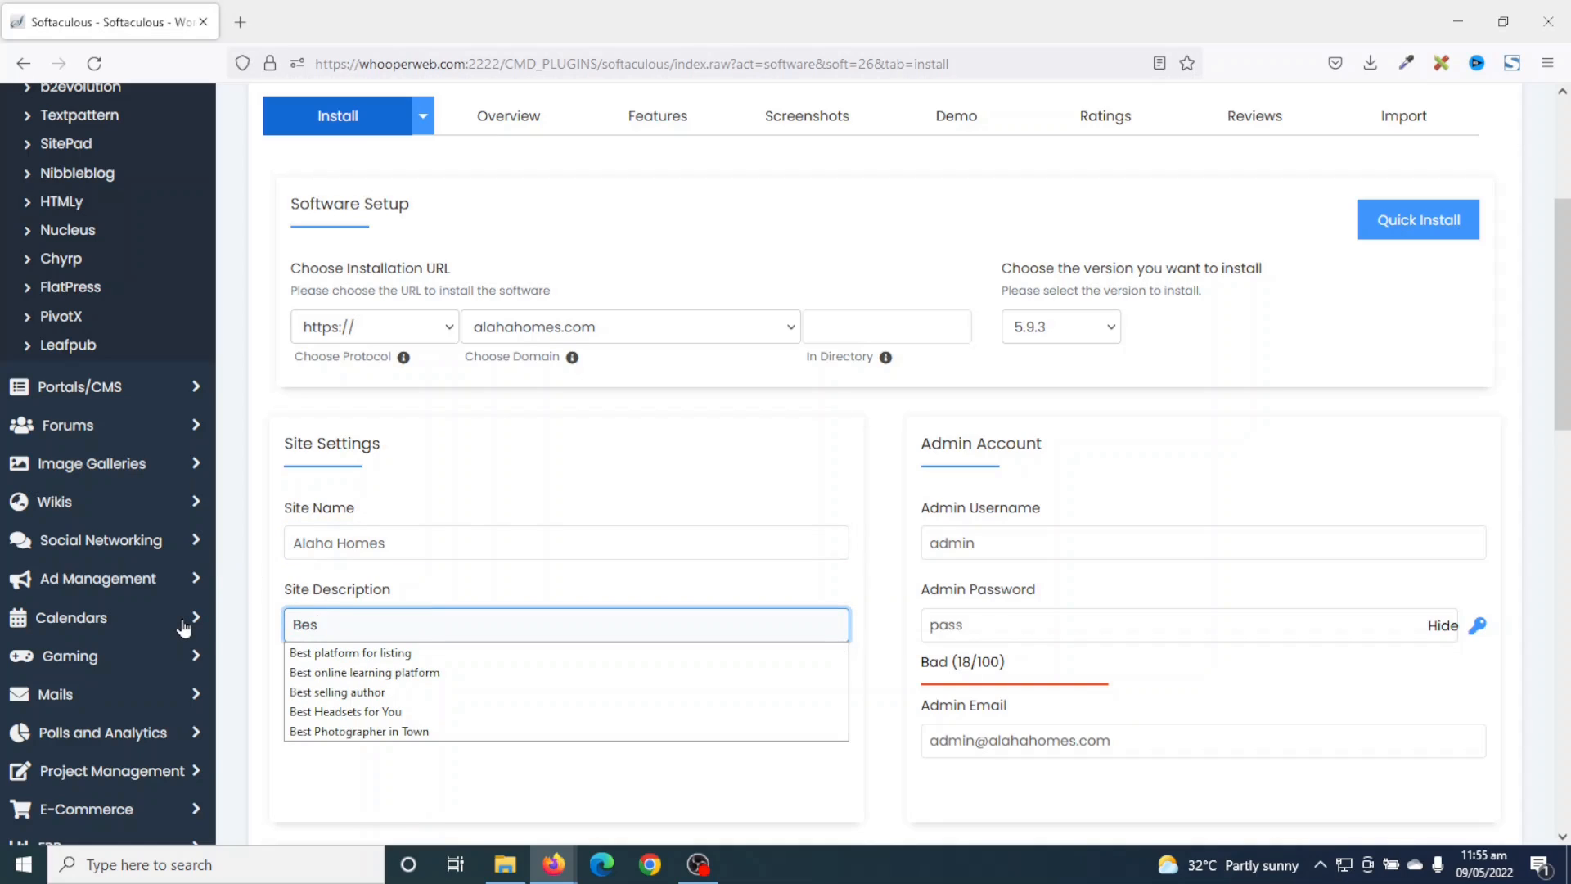
text(t pl)
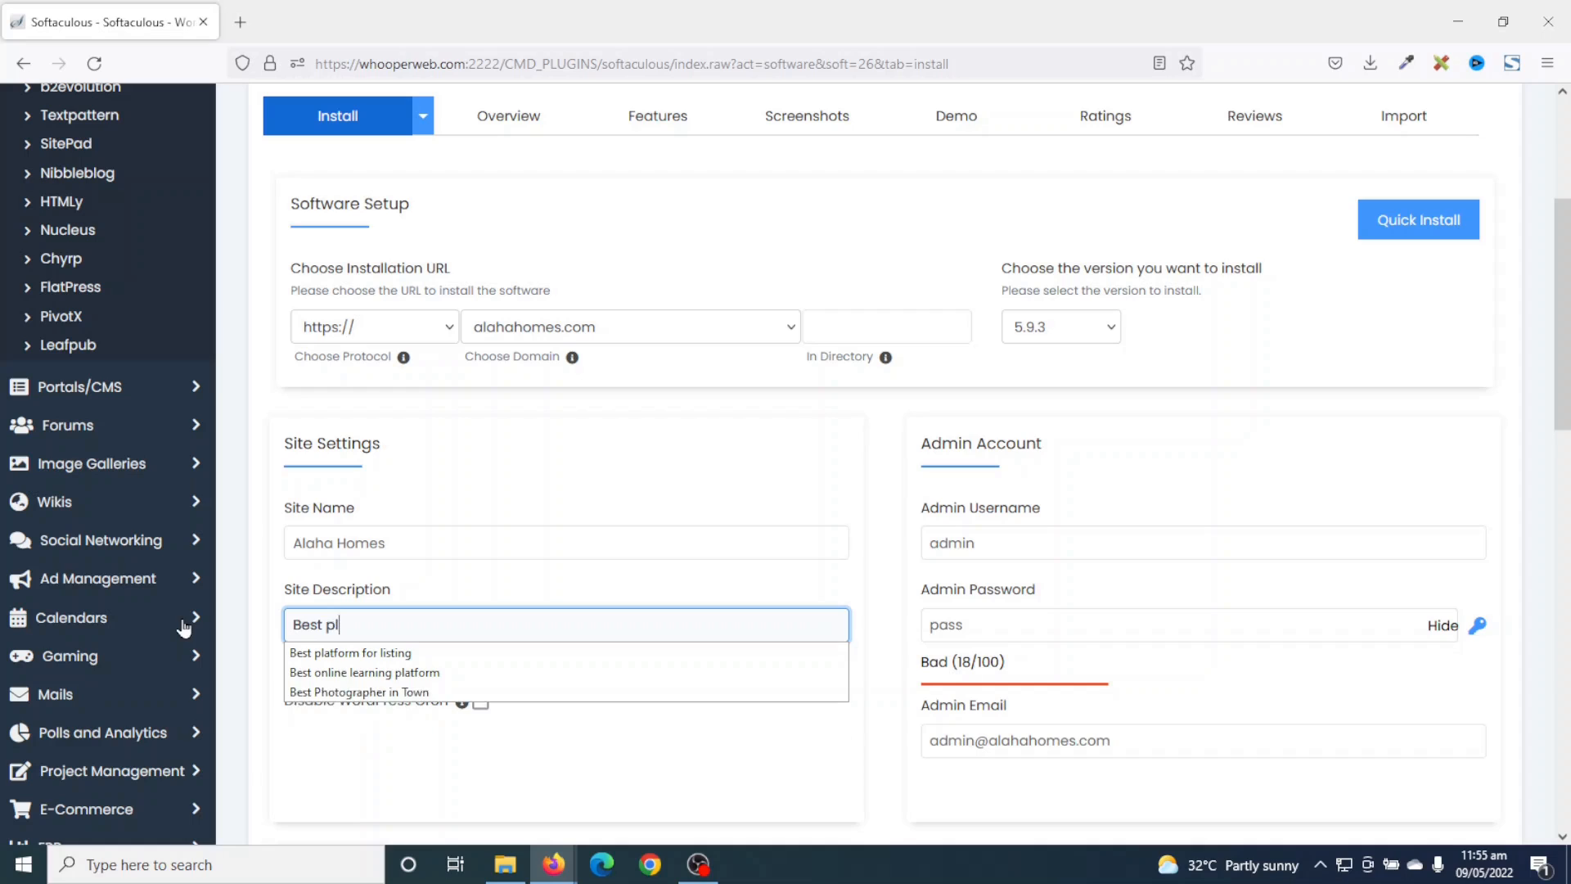
text(atform for home listings)
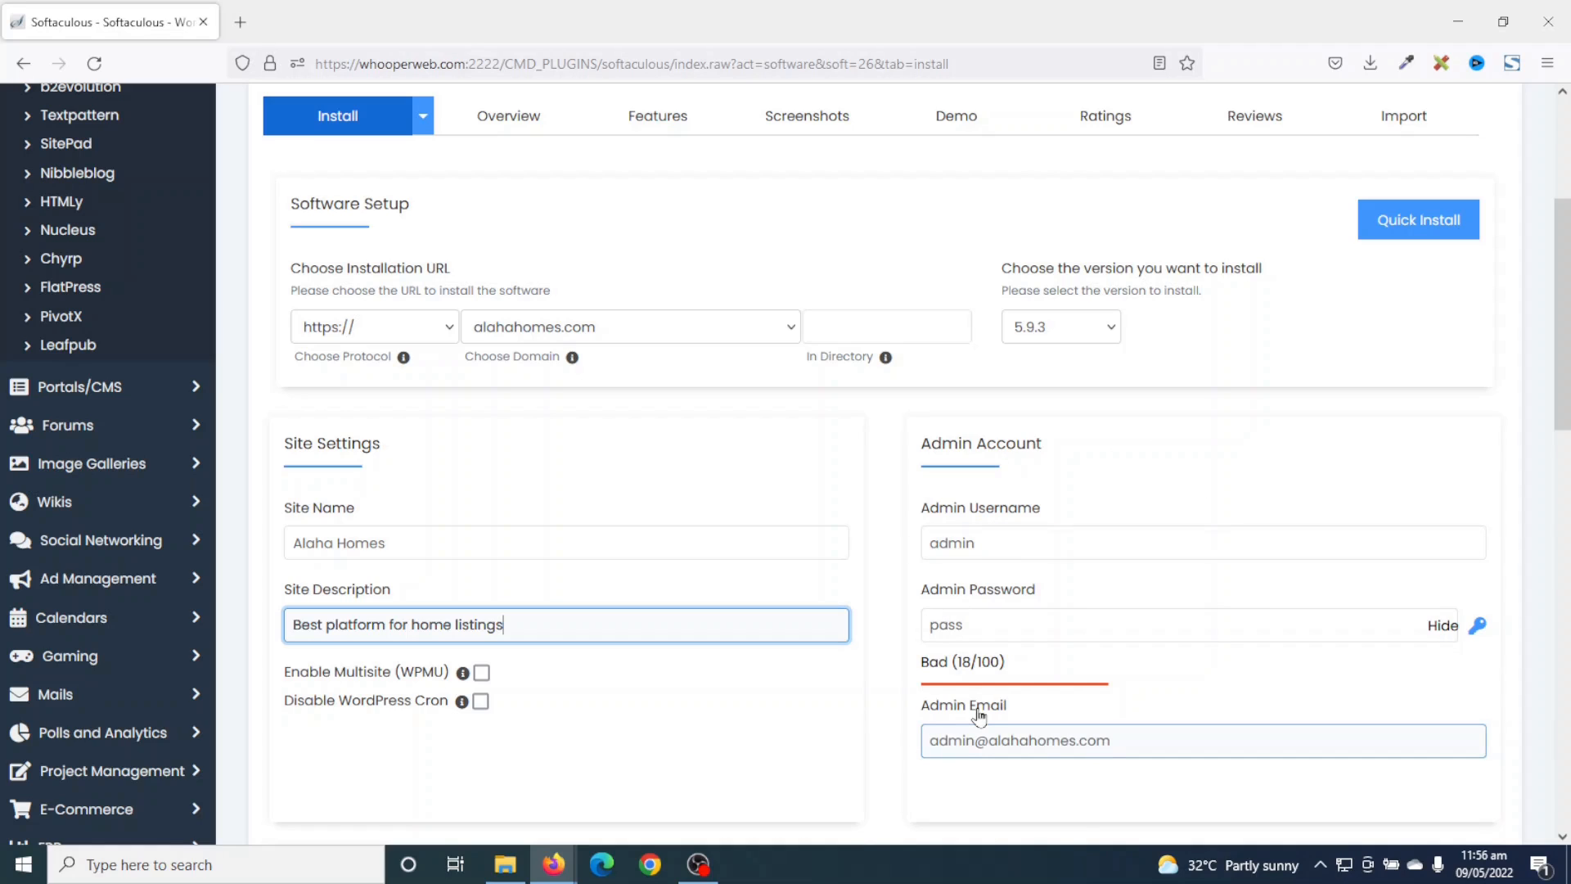
Set the admin username to AlahaHomes, hide the password characters and enter a new admin password.
double_click(949, 543)
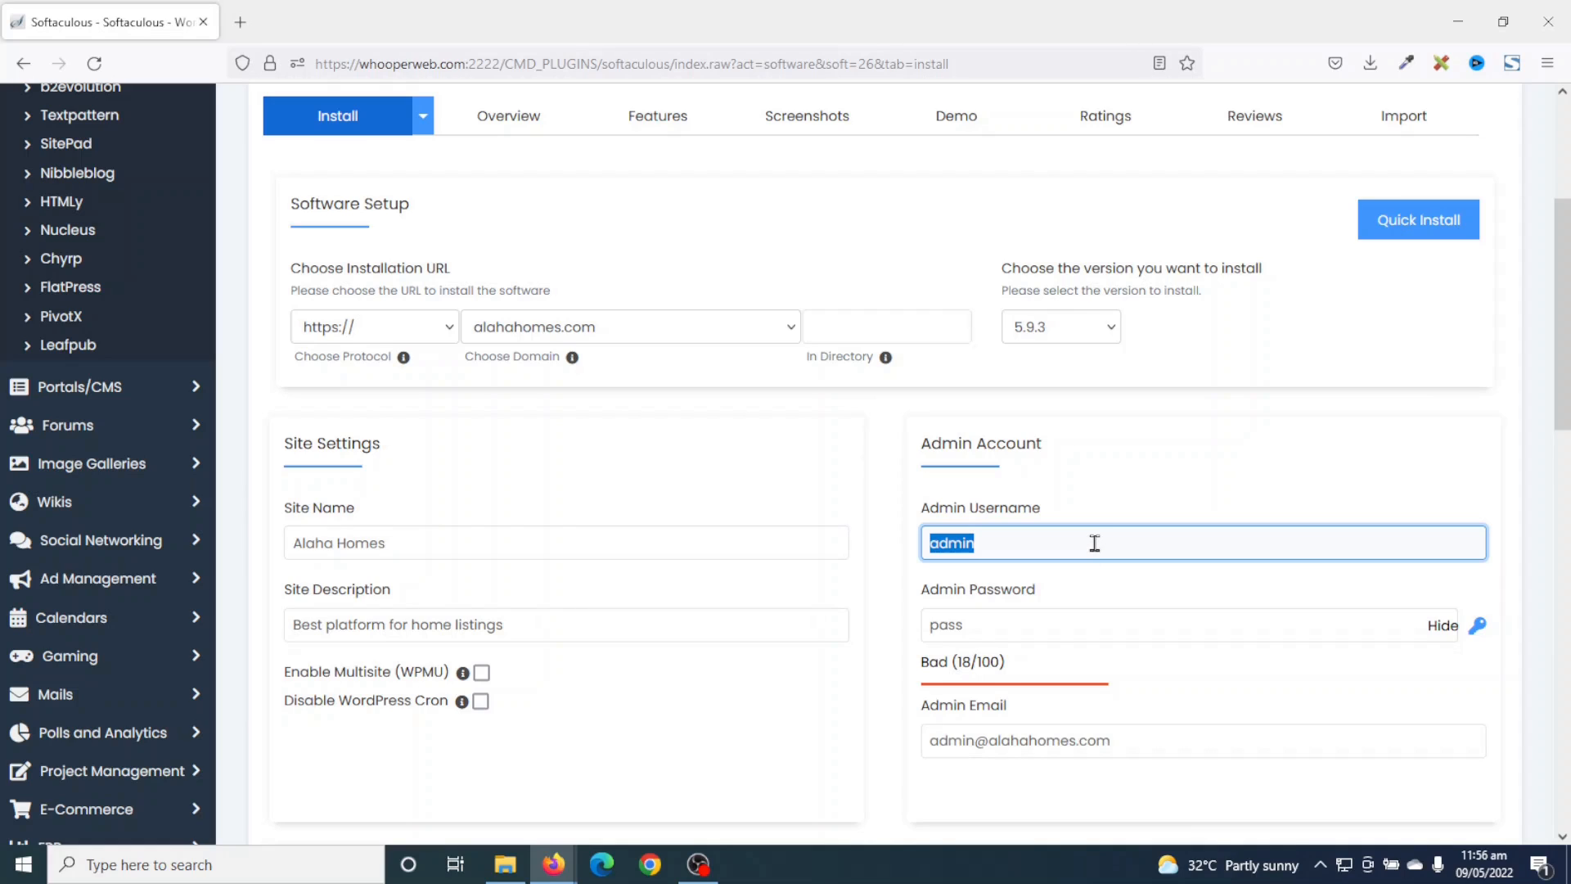
text(AlahaHomes)
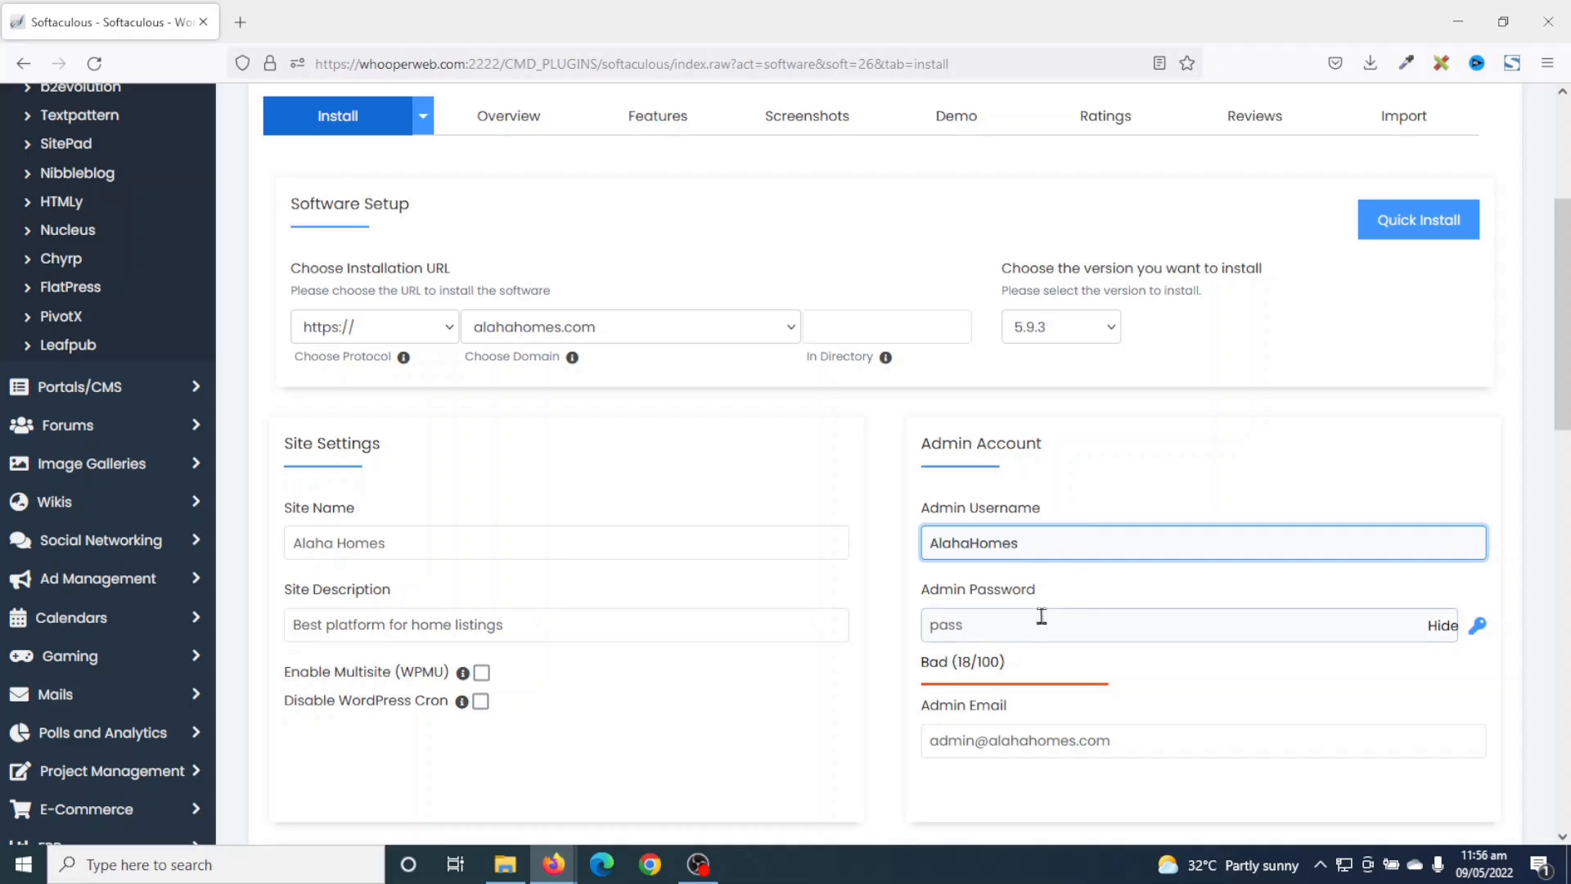
click(1439, 634)
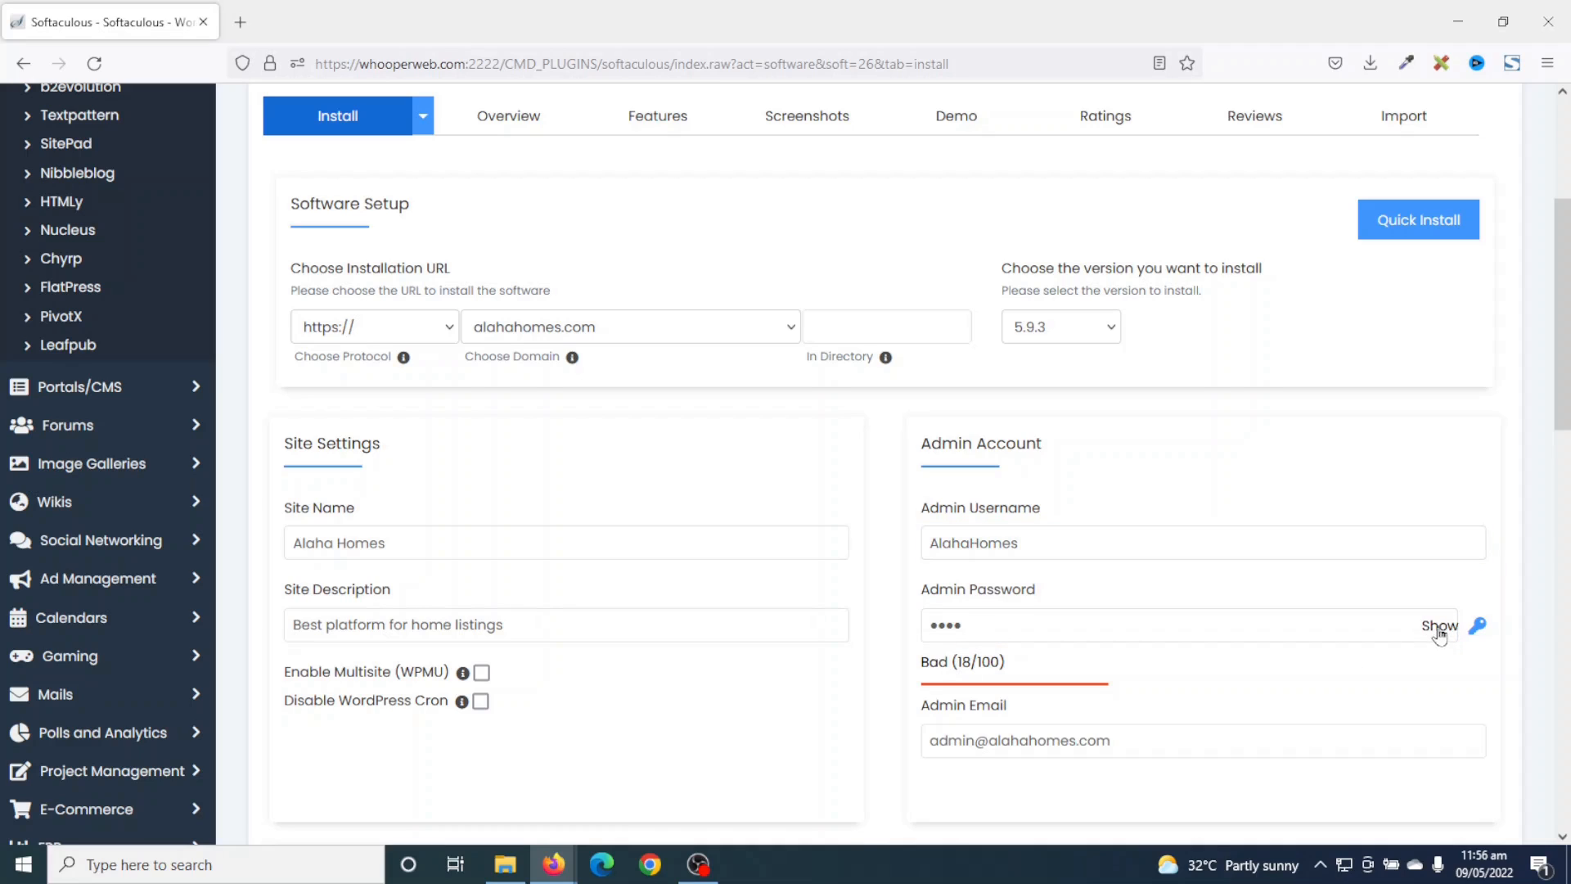
click(1048, 624)
key(BackSpace)
key(BackSpace)
text(••••••••)
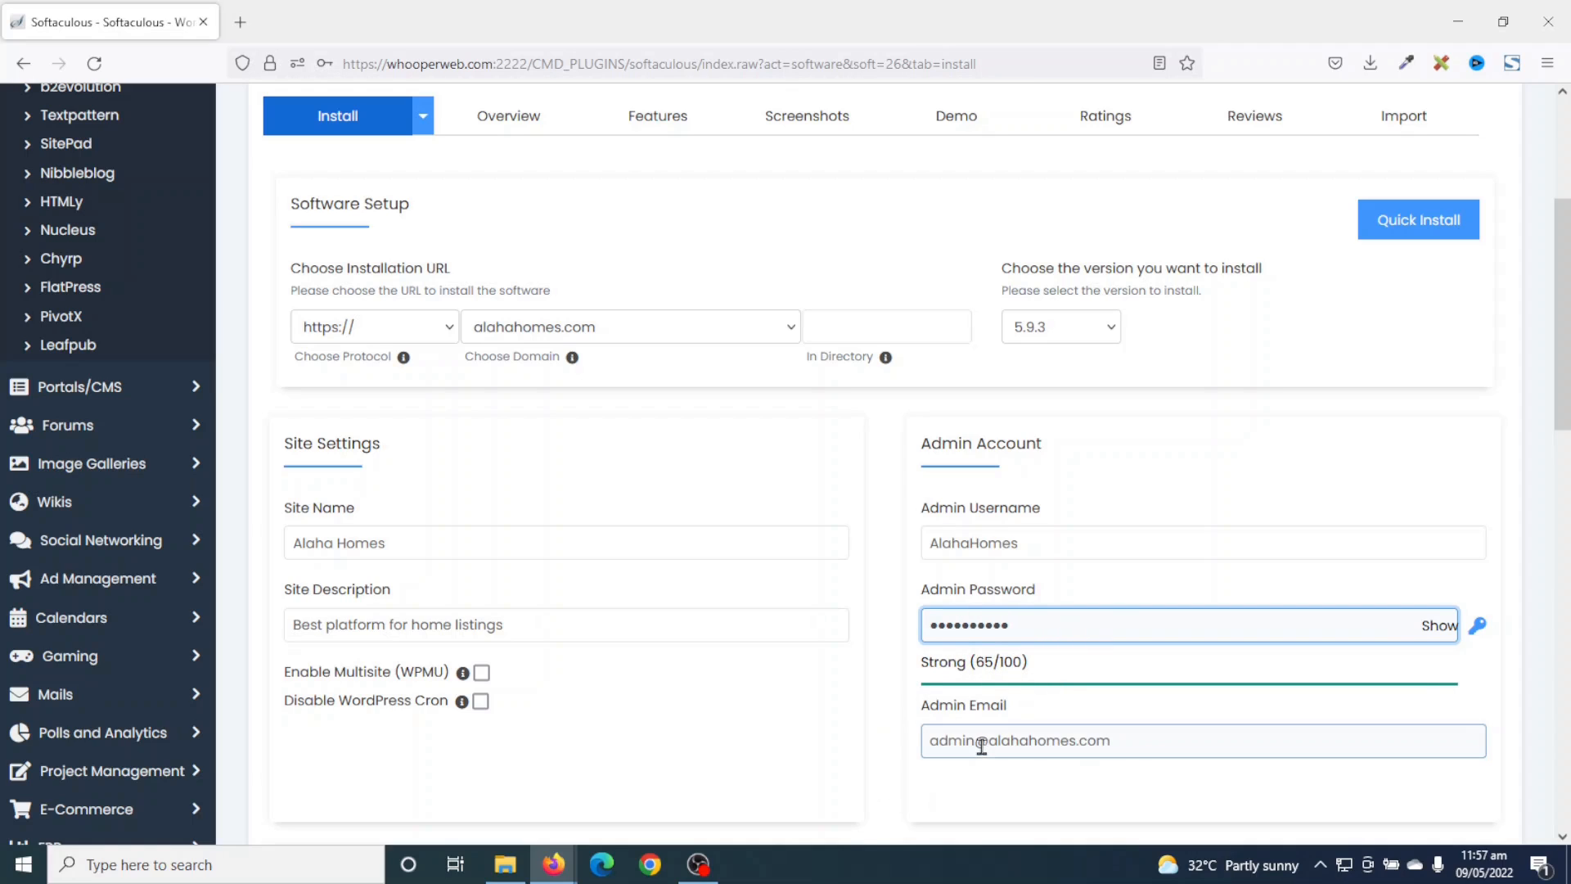
Keep the preset admin email and English as the site language.
drag(1174, 741, 925, 740)
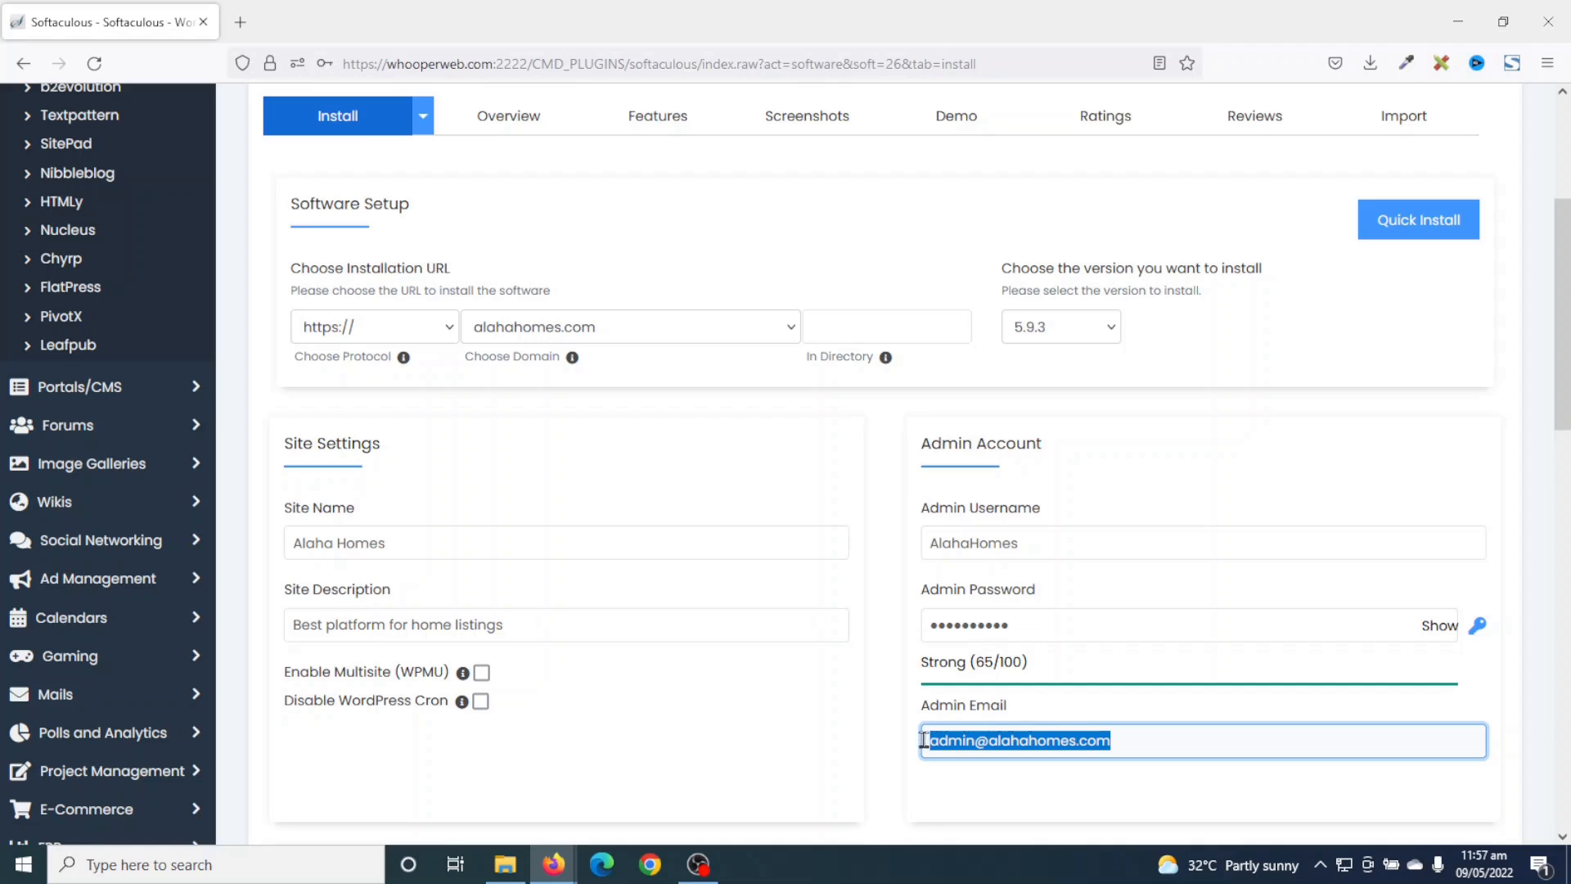
scroll(916, 743, down, 2)
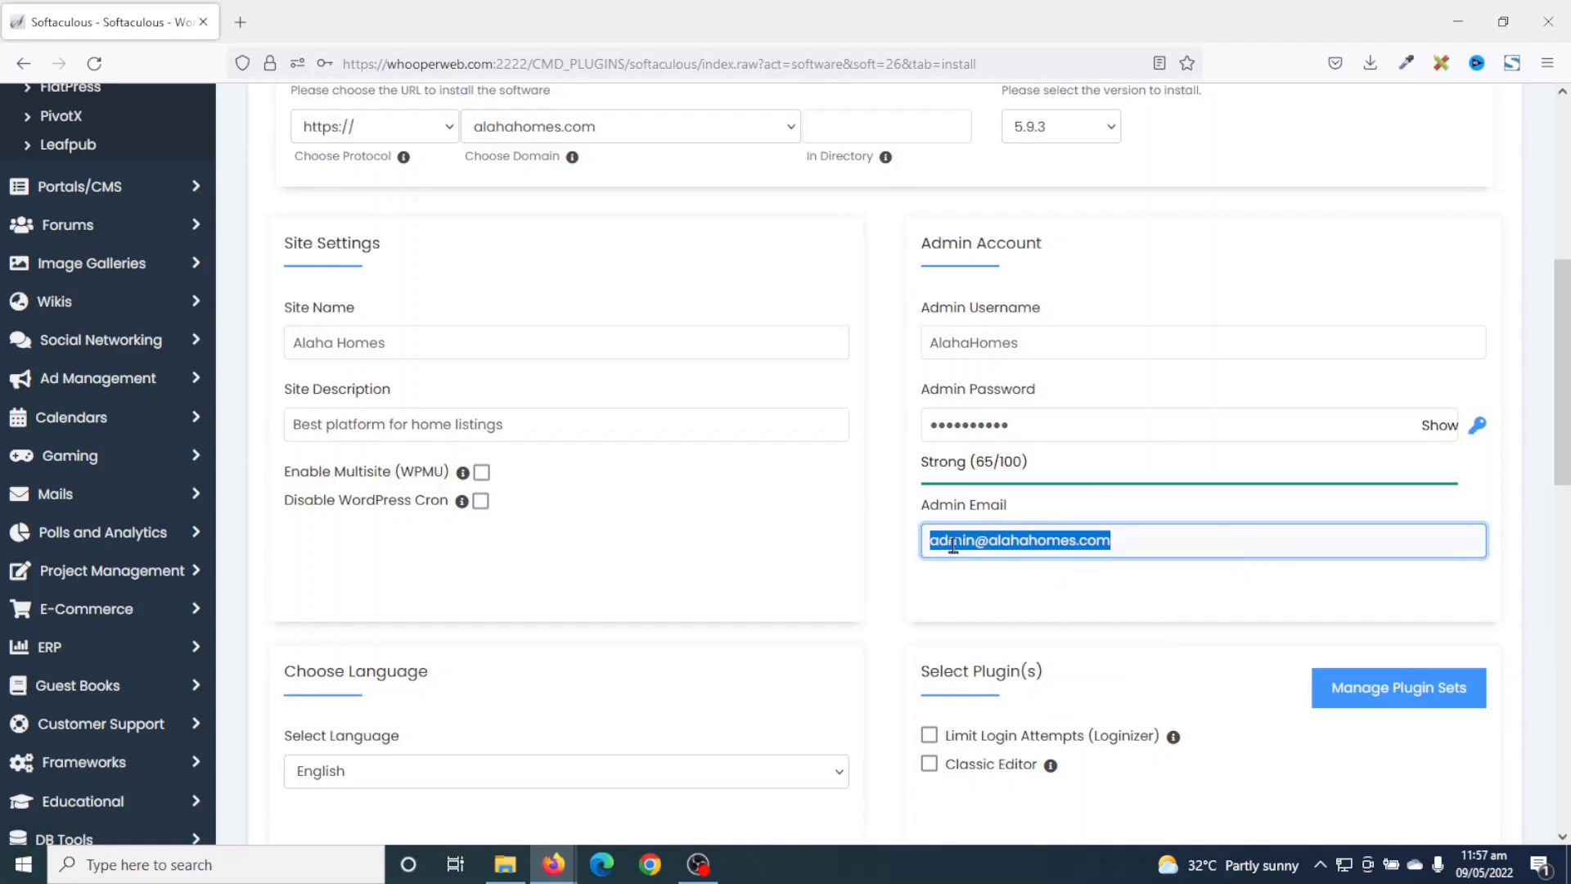
click(1142, 546)
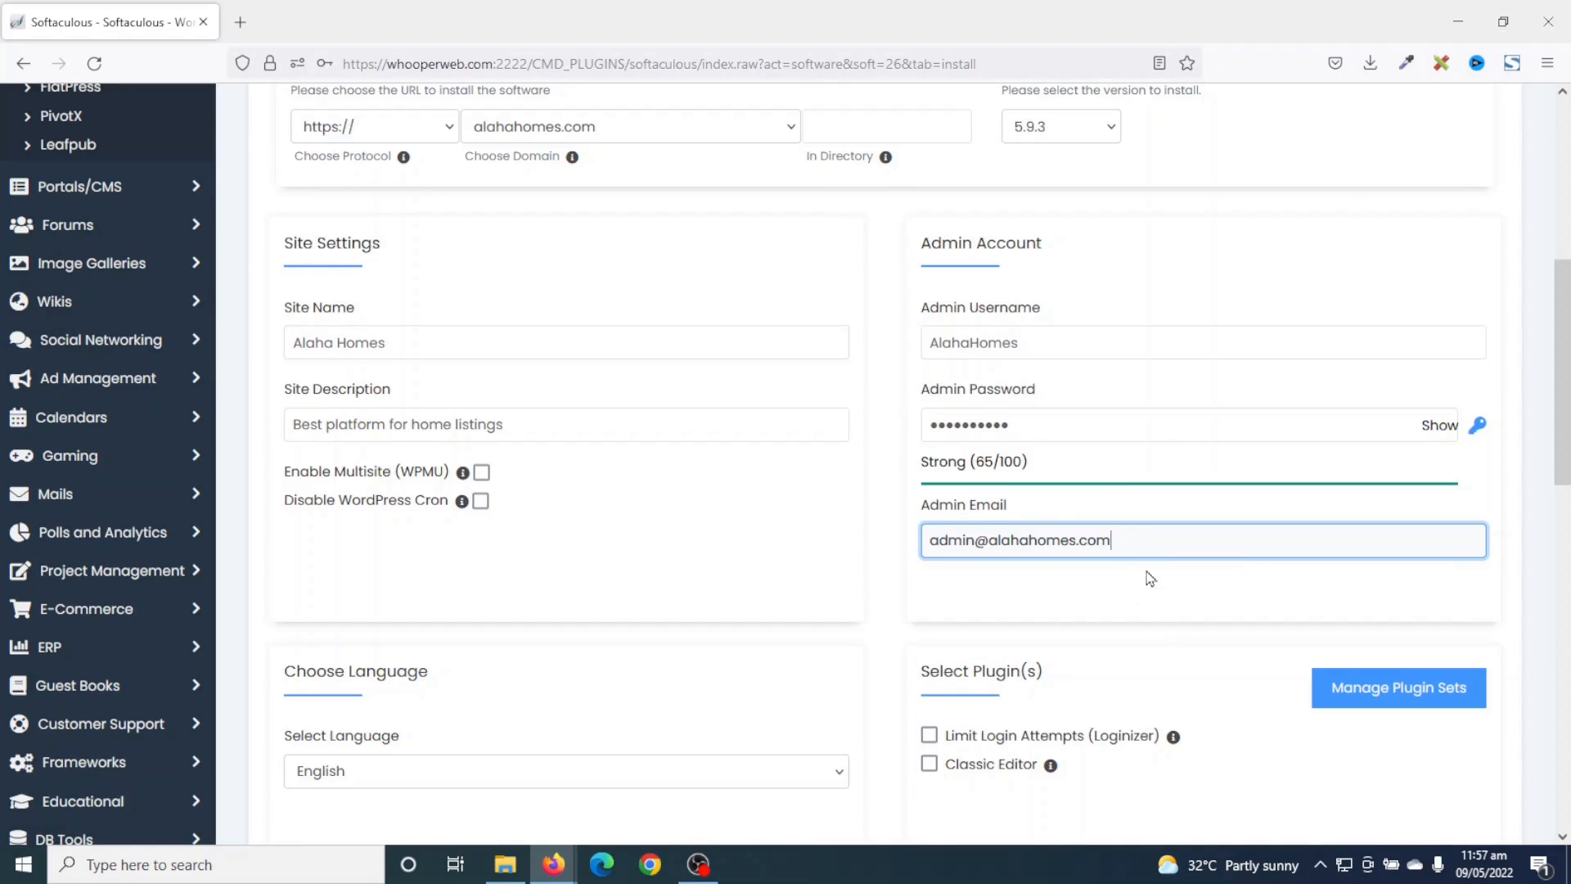
scroll(1087, 573, down, 3)
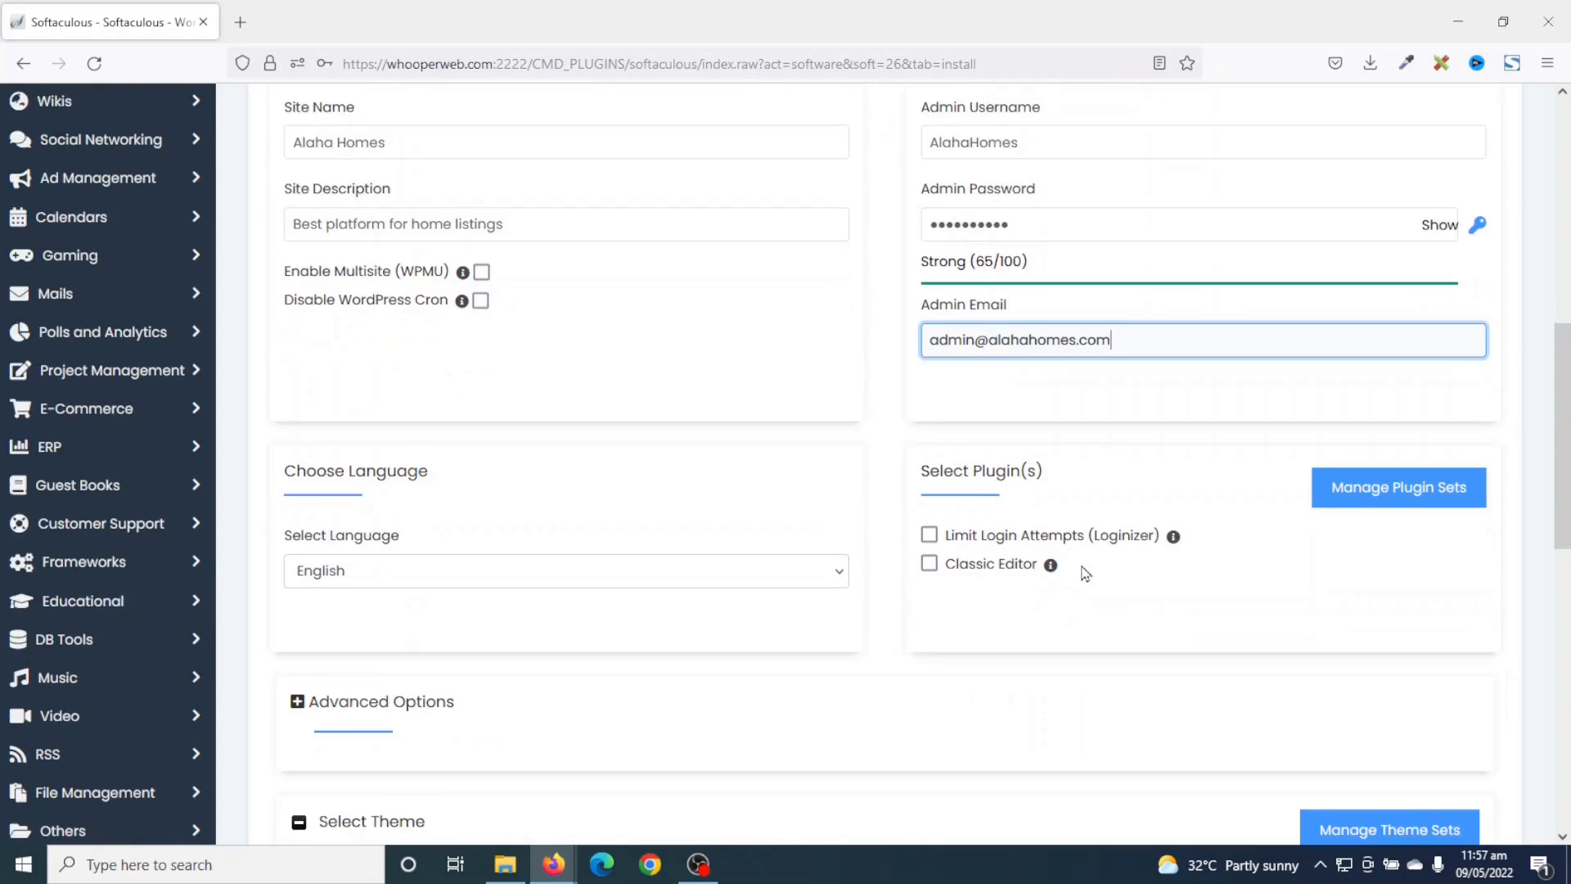
click(378, 479)
click(378, 478)
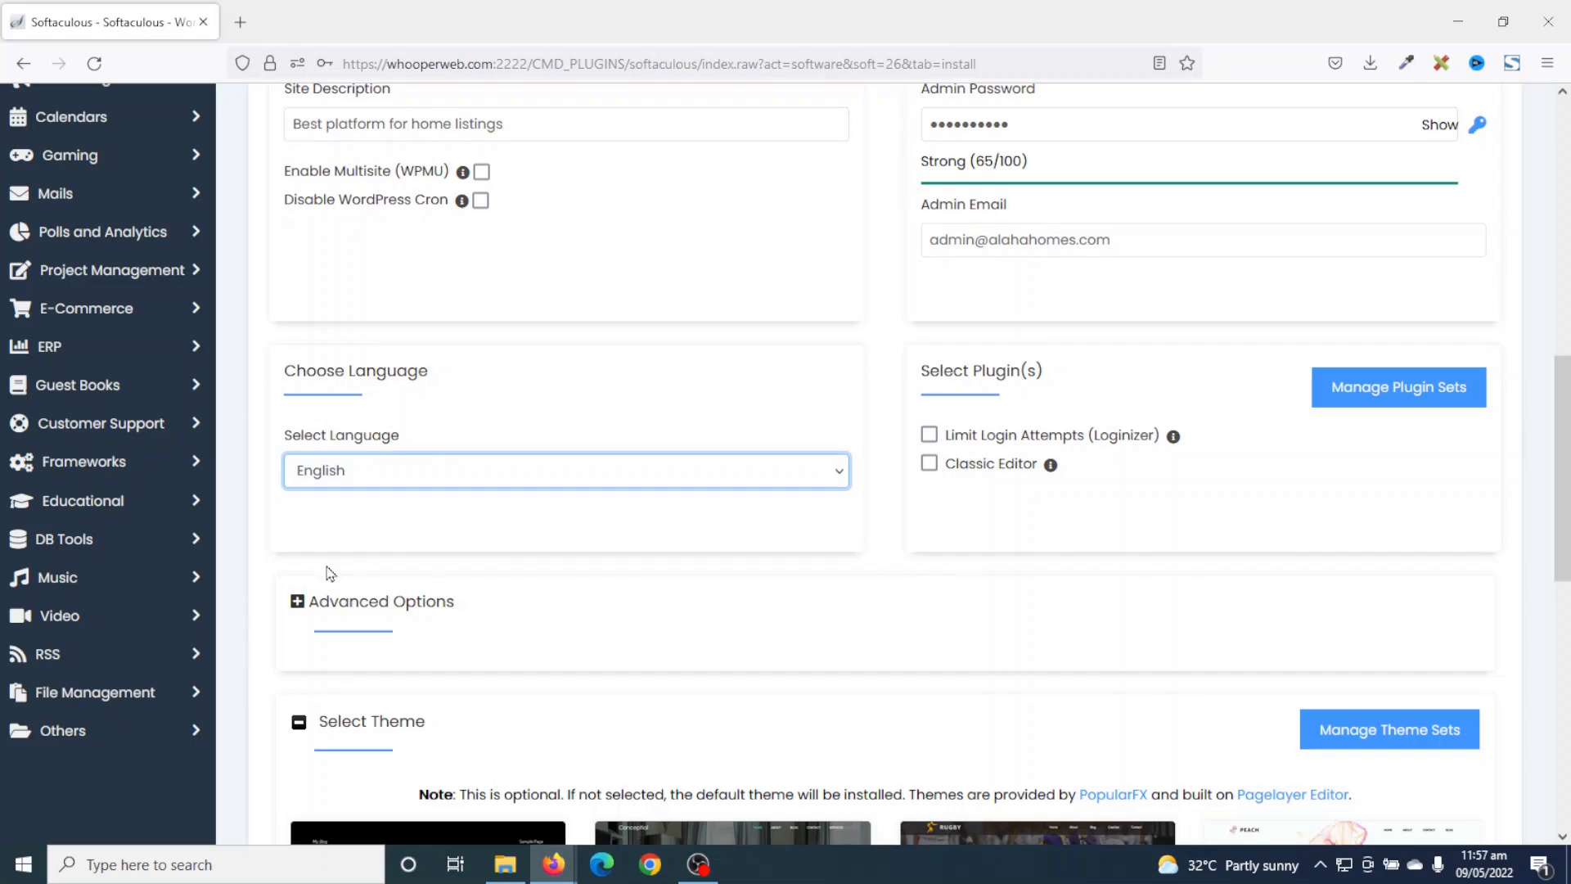
Install WordPress without choosing a custom theme and look over the front page of the new alahahomes.com site.
scroll(677, 517, down, 8)
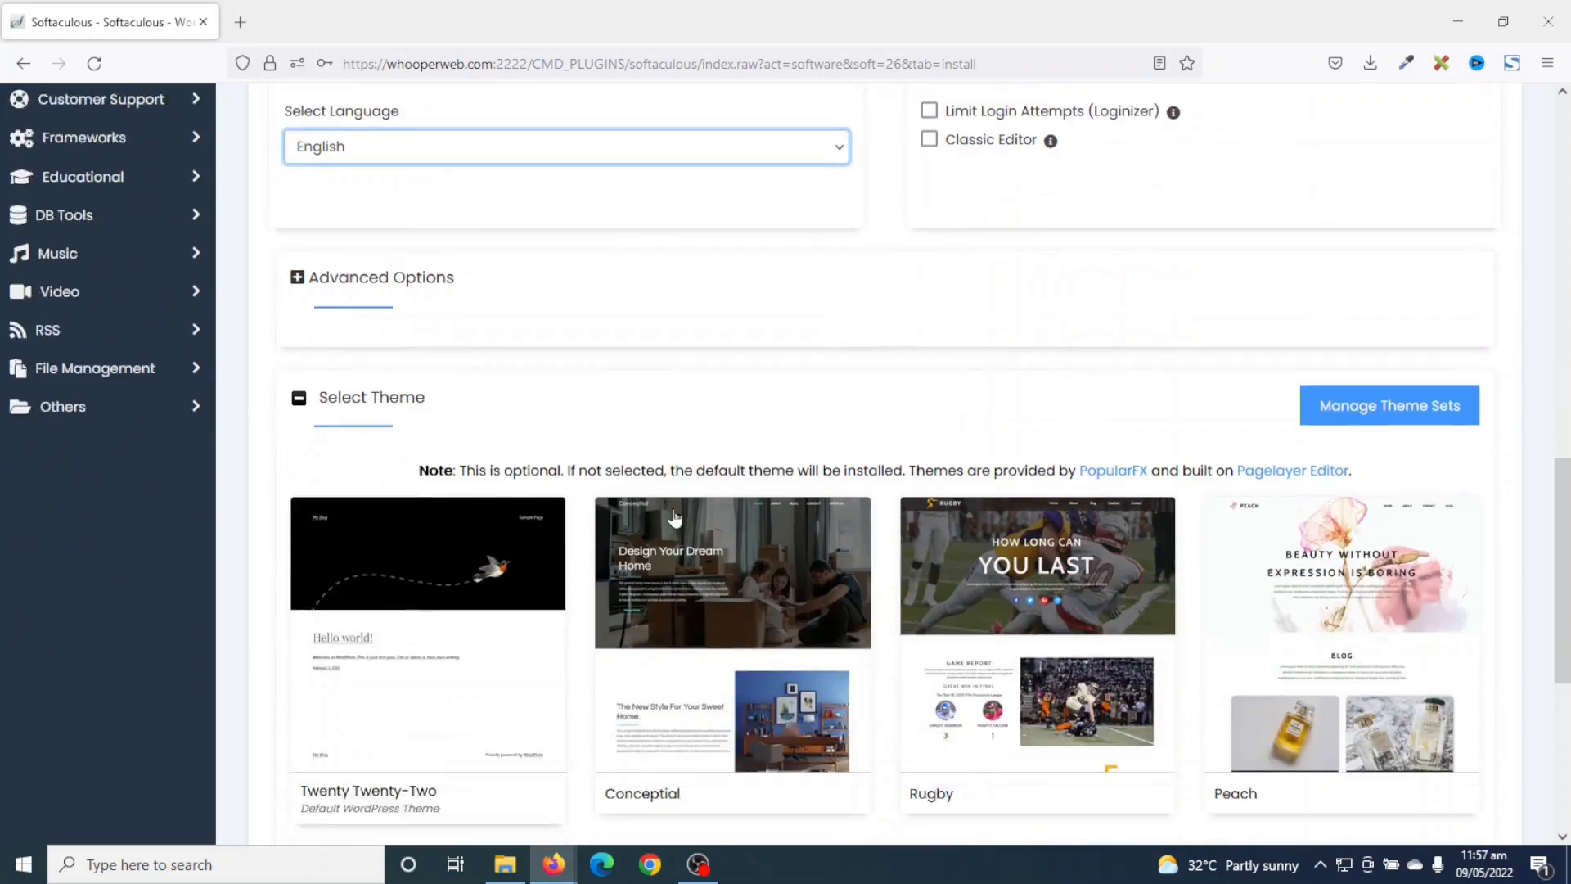
click(887, 648)
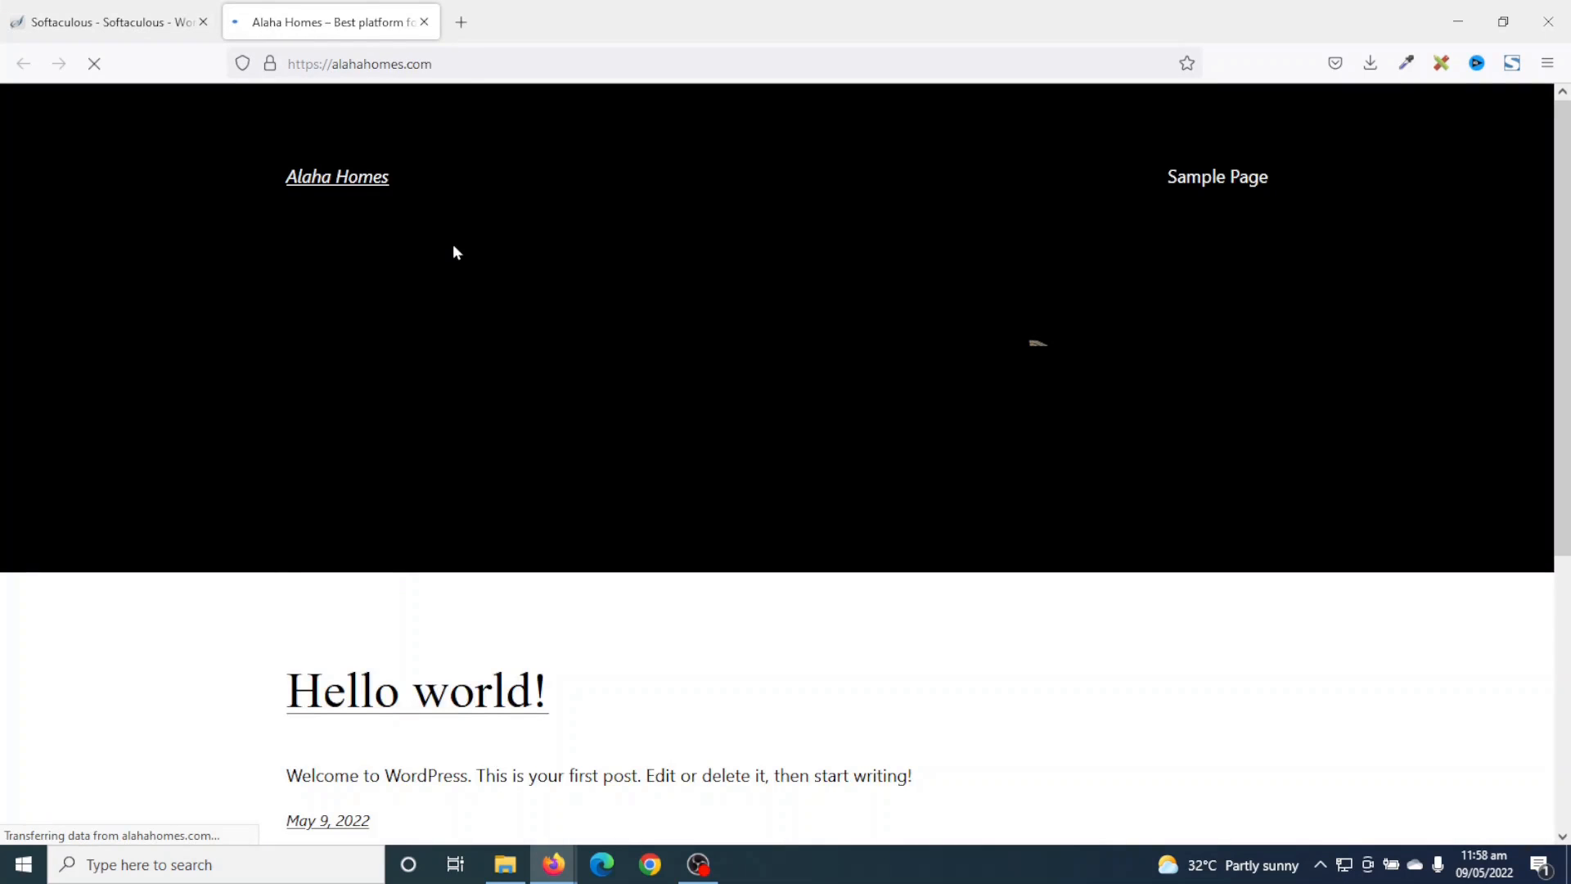
scroll(1092, 725, down, 5)
scroll(1090, 726, up, 5)
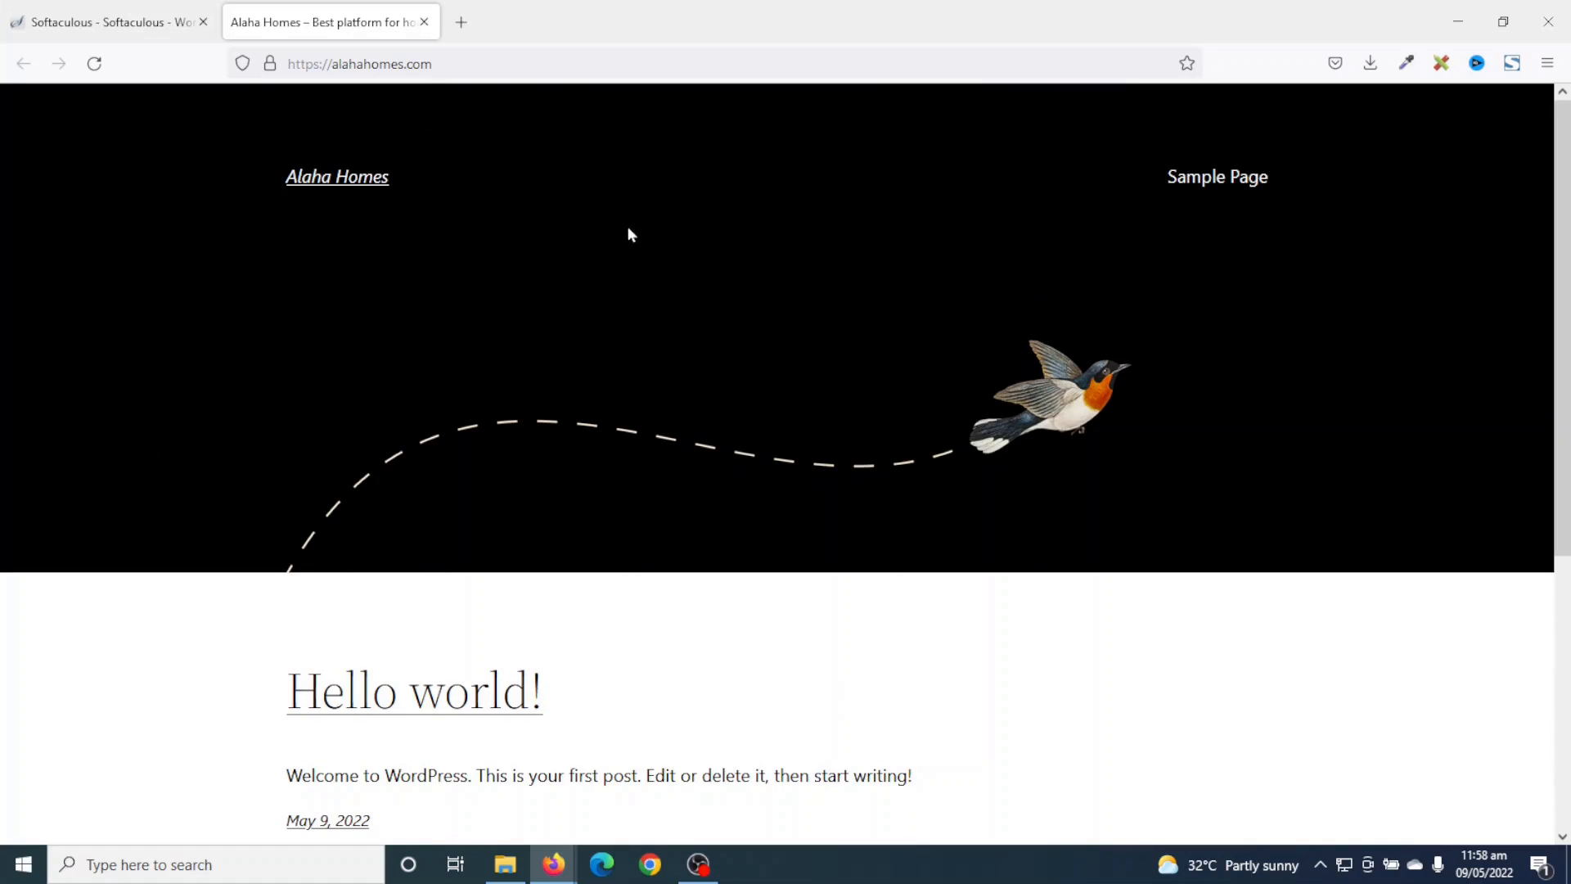